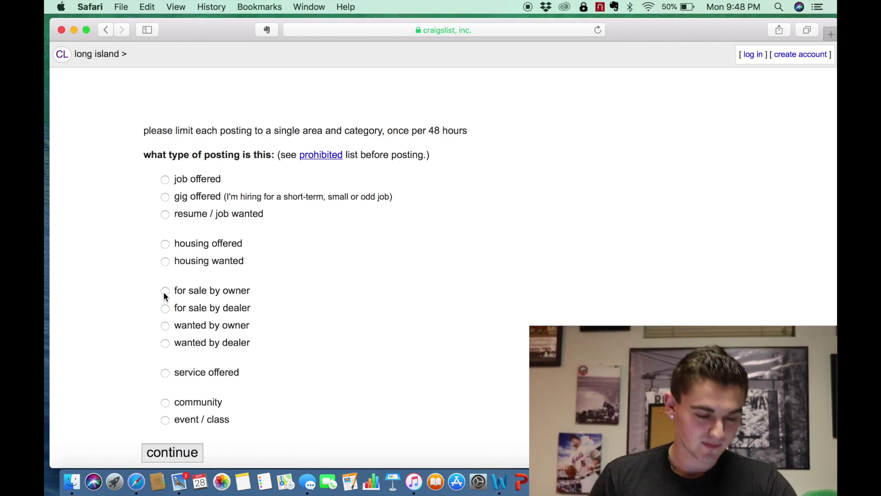
- File the ad as for sale by owner in the 'general for sale' category
left_click(164, 291)
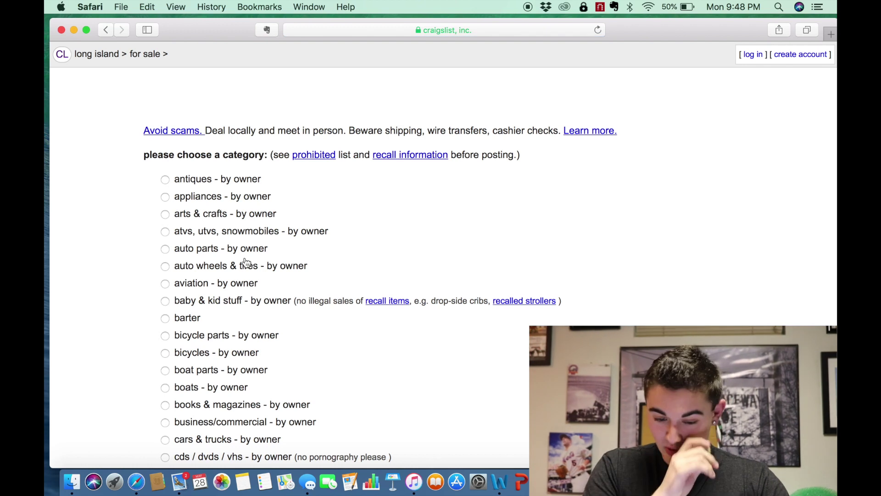
scroll(431, 248, "down", 5)
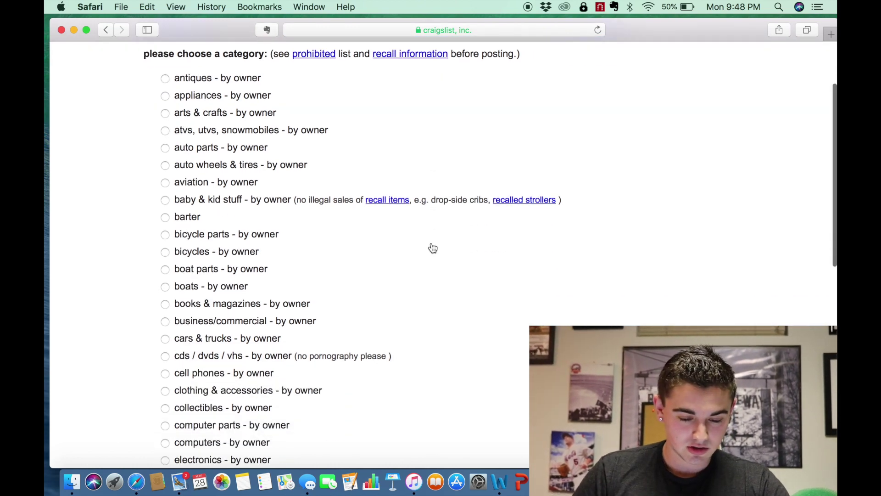
scroll(433, 248, "down", 7)
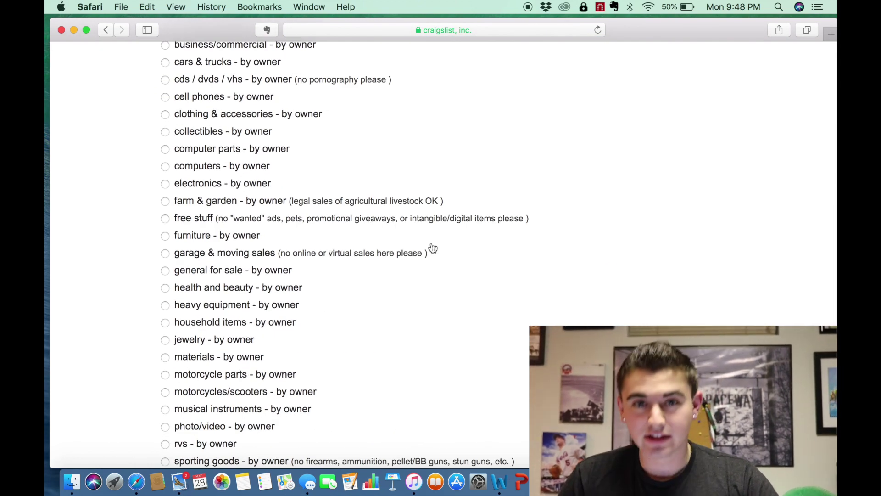
scroll(433, 248, "down", 3)
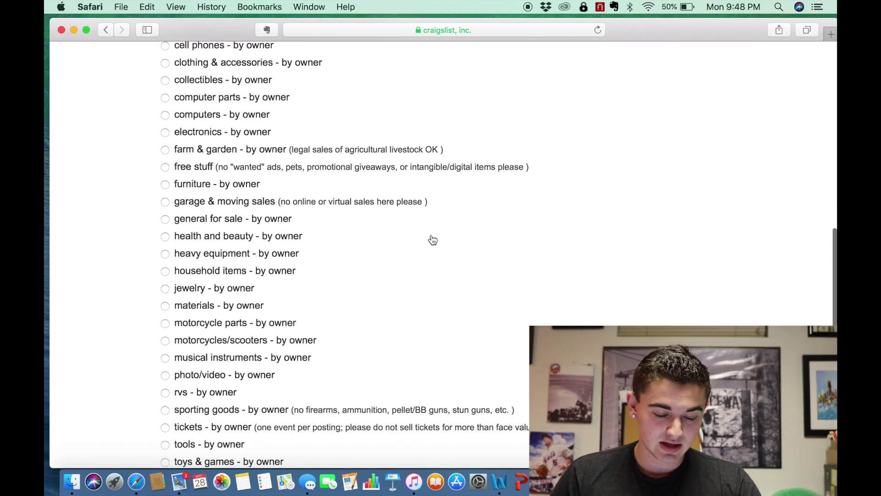
scroll(432, 240, "down", 3)
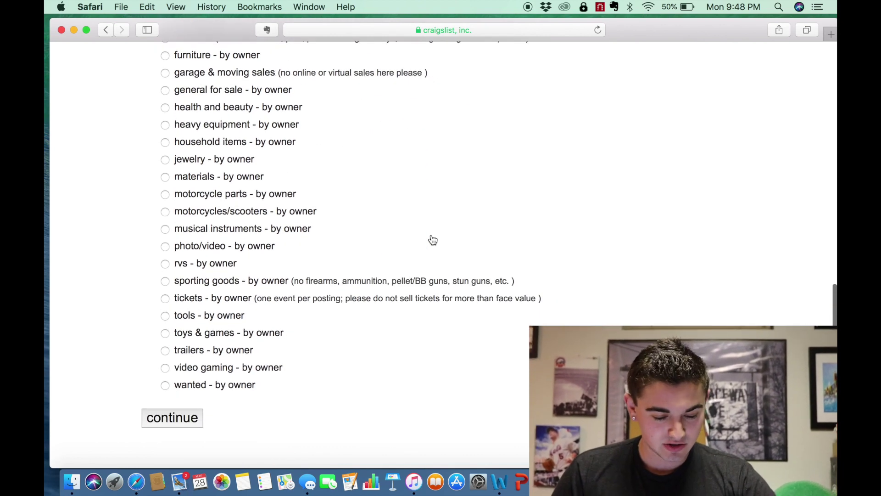
scroll(281, 208, "up", 13)
scroll(223, 186, "up", 3)
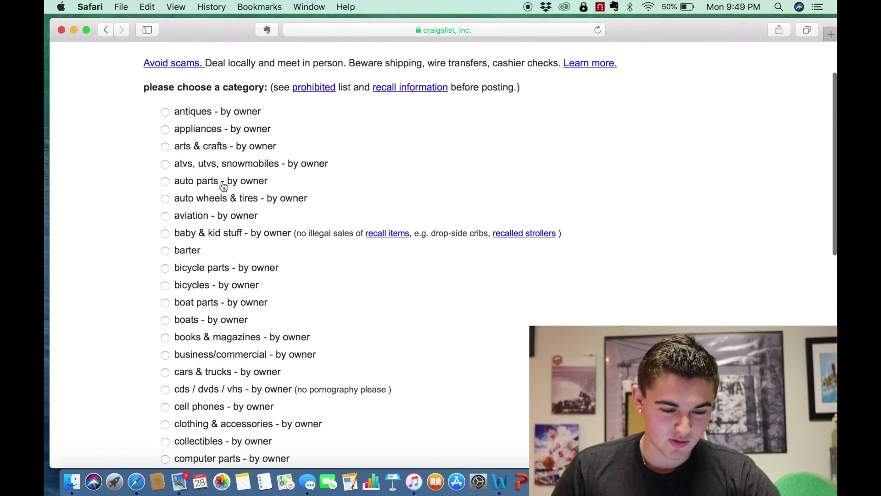
scroll(223, 185, "down", 1)
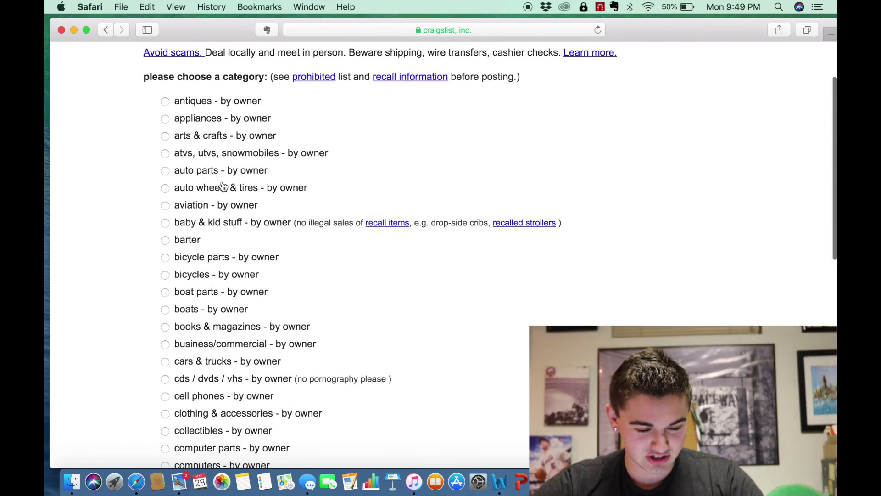
scroll(358, 154, "down", 2)
scroll(358, 154, "down", 6)
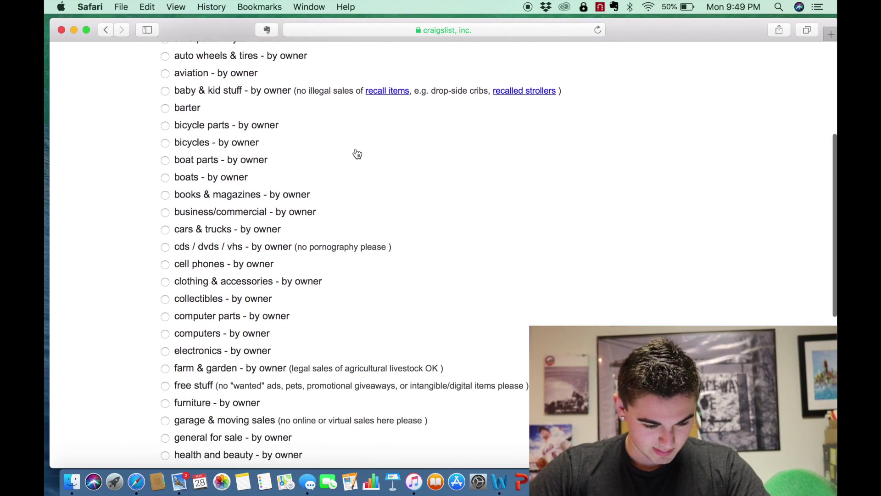
scroll(358, 154, "down", 9)
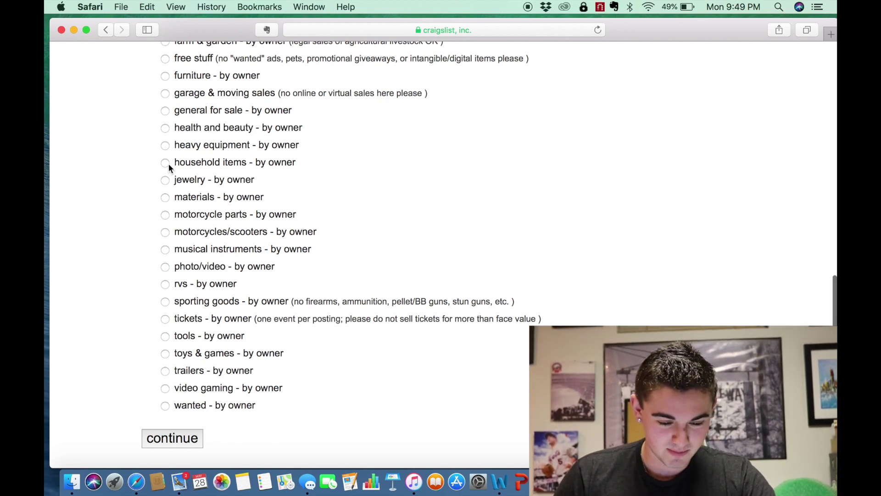
left_click(166, 111)
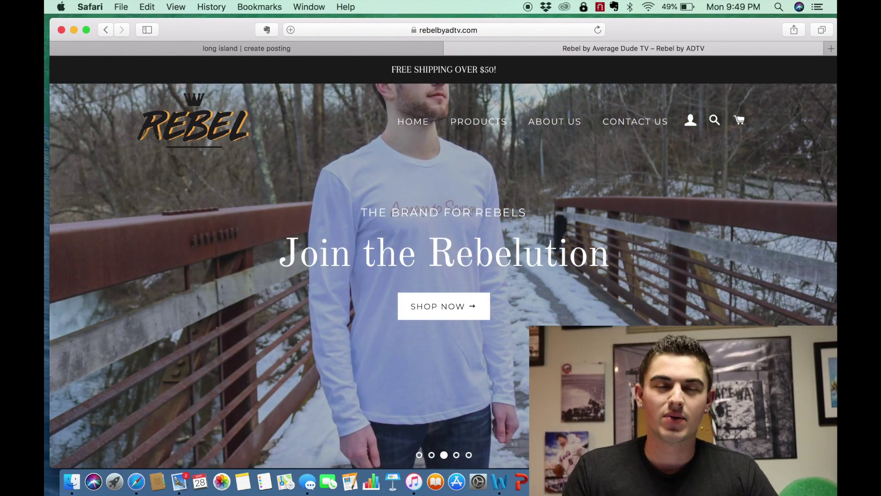
- Open the Rebel Logo Tee - Heathered Black product page from the store's products list
left_click(471, 127)
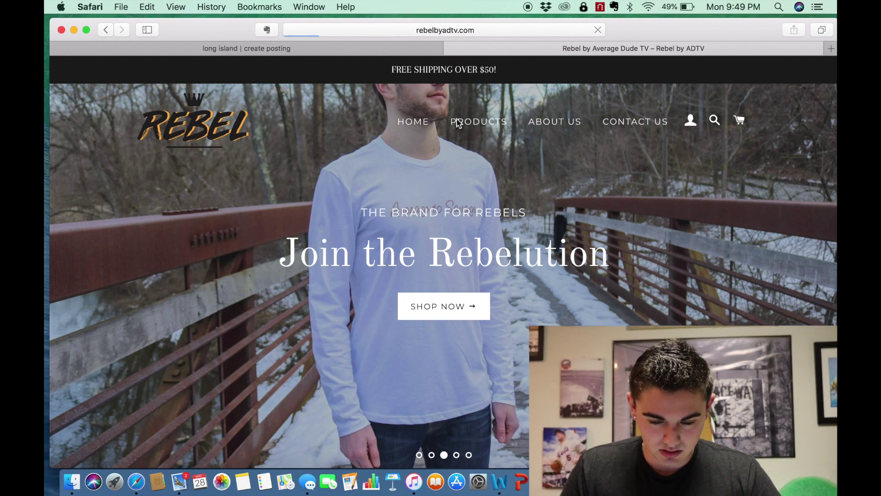
scroll(505, 274, "down", 3)
scroll(474, 275, "down", 2)
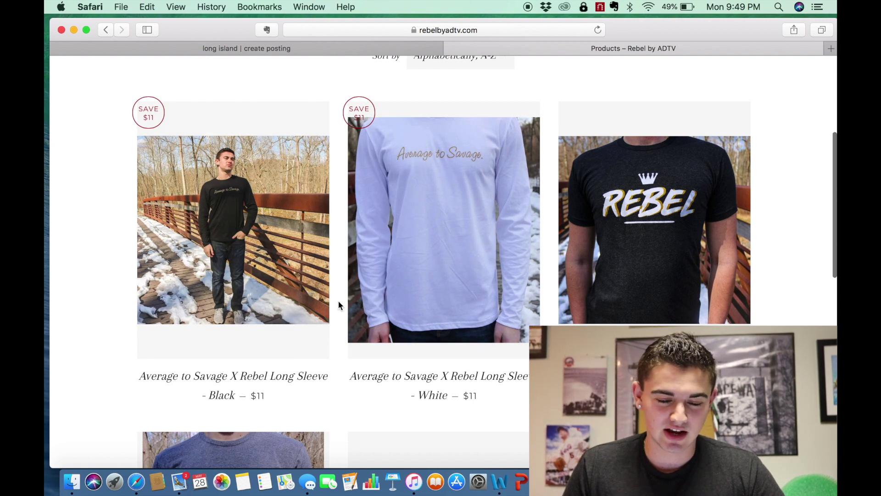
left_click(627, 294)
- Copy the product title and return to the Craigslist posting form
scroll(640, 215, "down", 5)
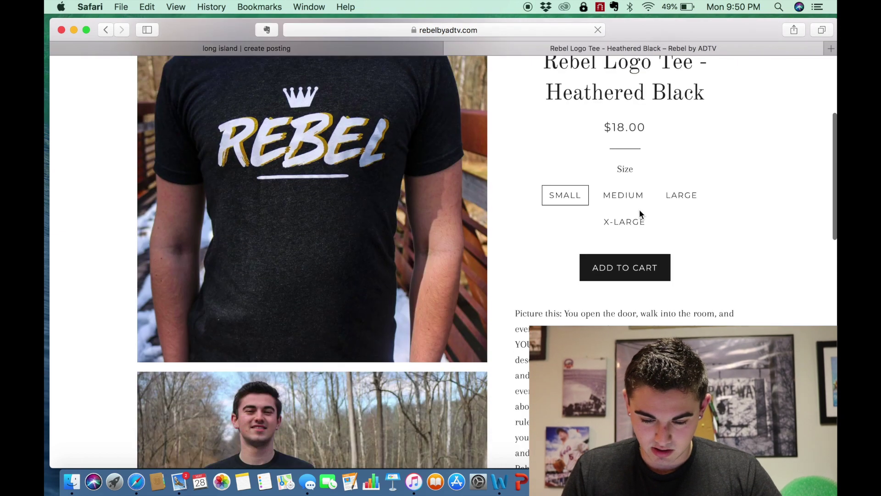
scroll(581, 104, "up", 3)
left_click(564, 157)
left_click_drag(563, 157, 720, 200)
key("super+c")
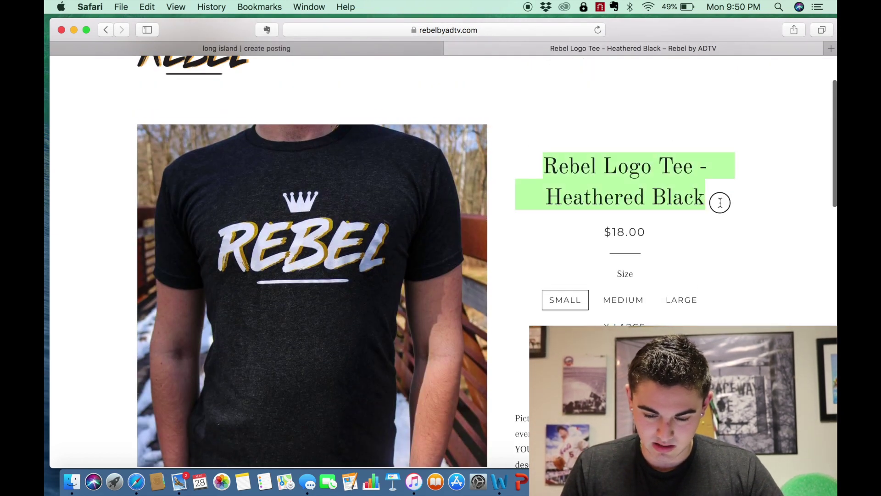
left_click(381, 48)
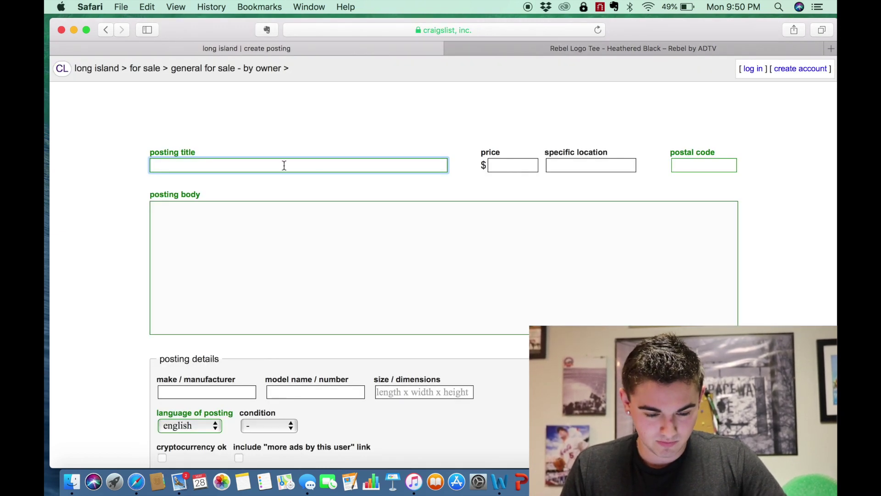
- Paste 'Rebel Logo Tee - Heathered Black' as the title and enter postal code 11768
key("super+v")
left_click(690, 163)
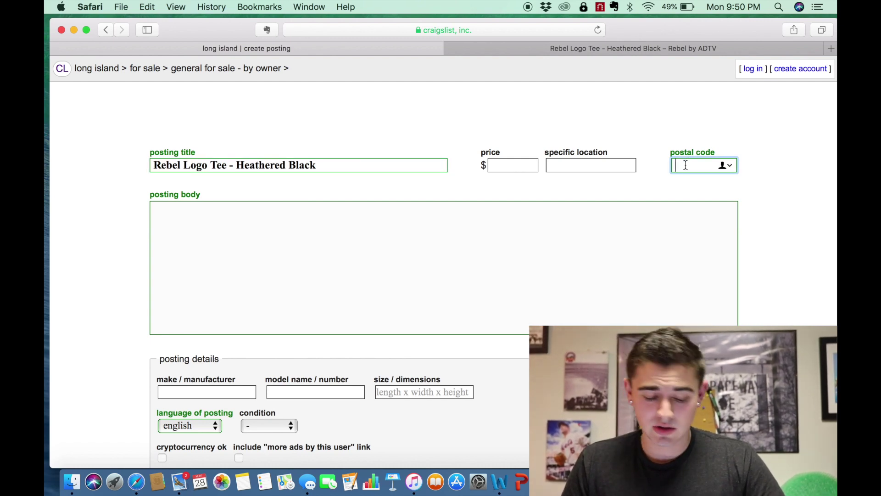
type("11768")
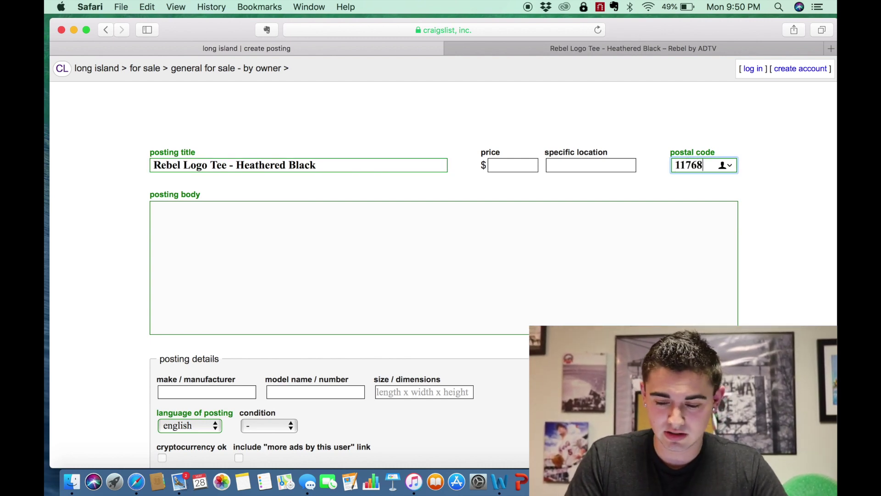
left_click(437, 240)
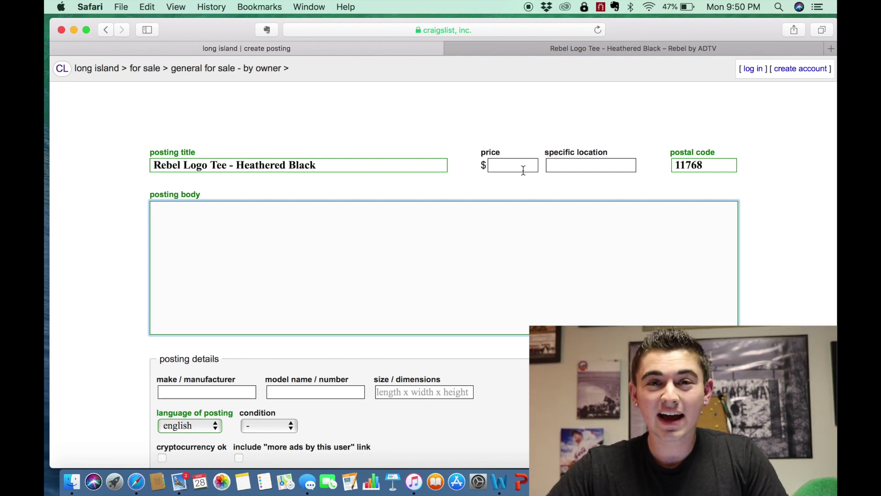
- Copy the tee's full product description, from Crew Neck Fit to the sizing note, into the posting body
left_click(756, 52)
scroll(625, 192, "down", 5)
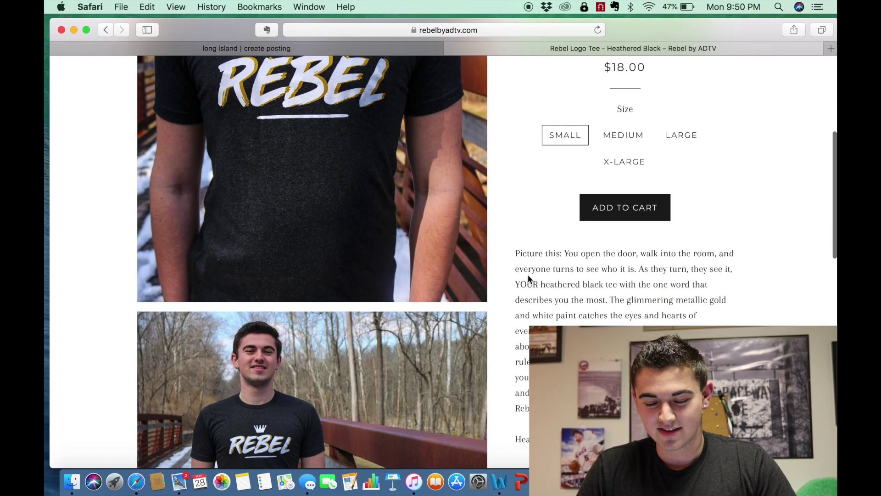
left_click_drag(514, 252, 522, 441)
key("ctrl+shift+Tab")
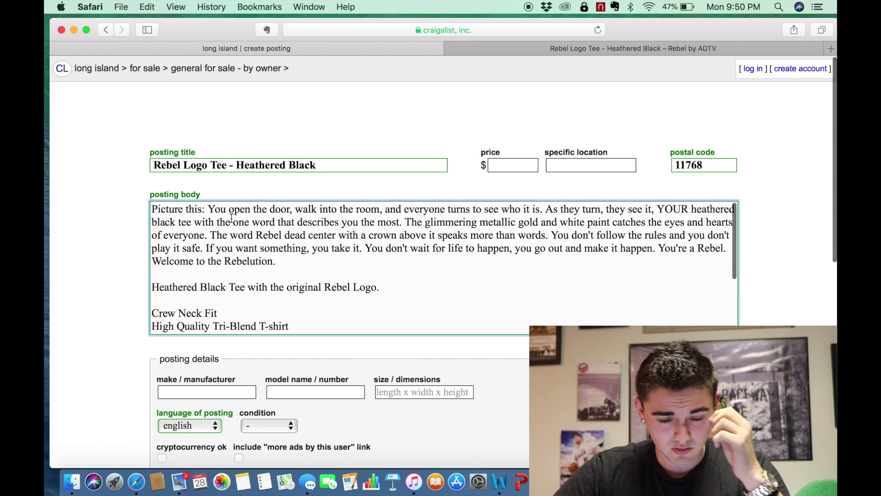
scroll(304, 292, "down", 6)
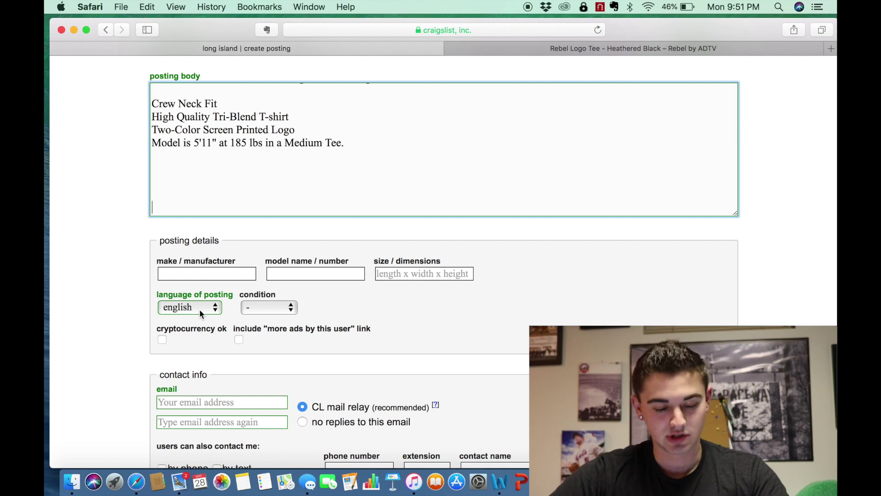
- Review the filled posting form and turn off showing the ad's location on maps
scroll(201, 314, "down", 3)
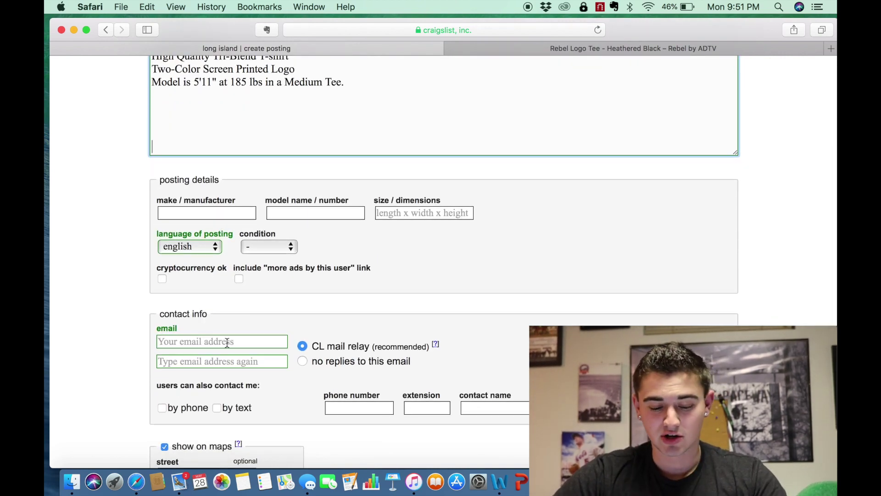
scroll(227, 342, "down", 2)
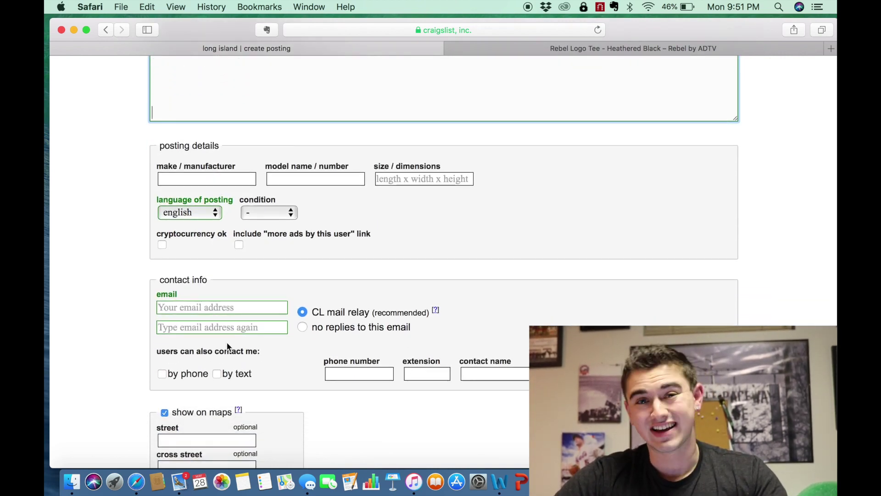
scroll(264, 299, "up", 6)
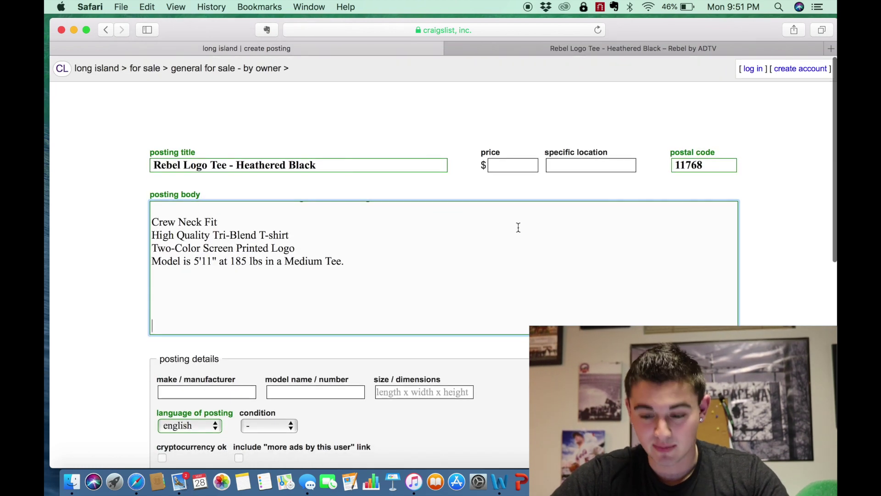
scroll(584, 225, "down", 7)
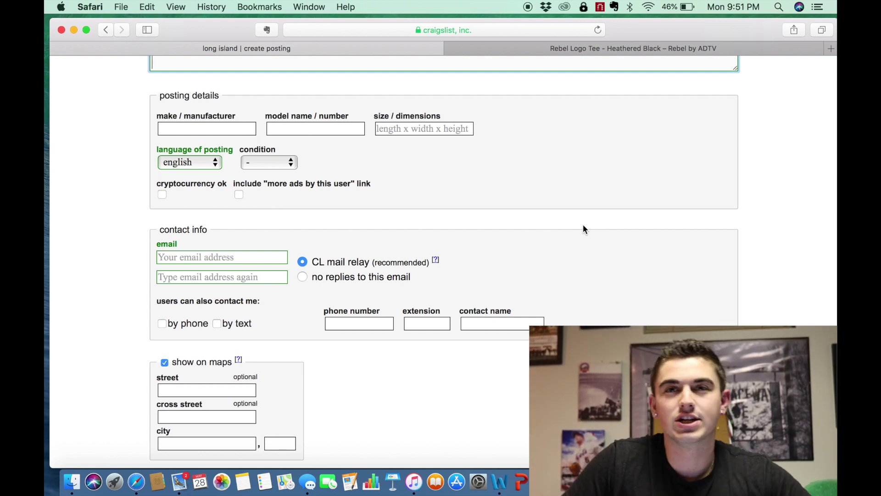
scroll(597, 239, "down", 3)
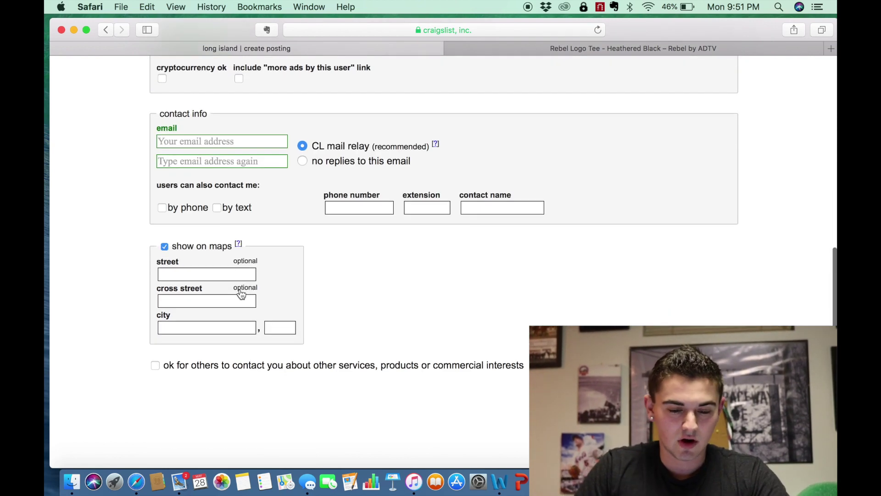
left_click(165, 248)
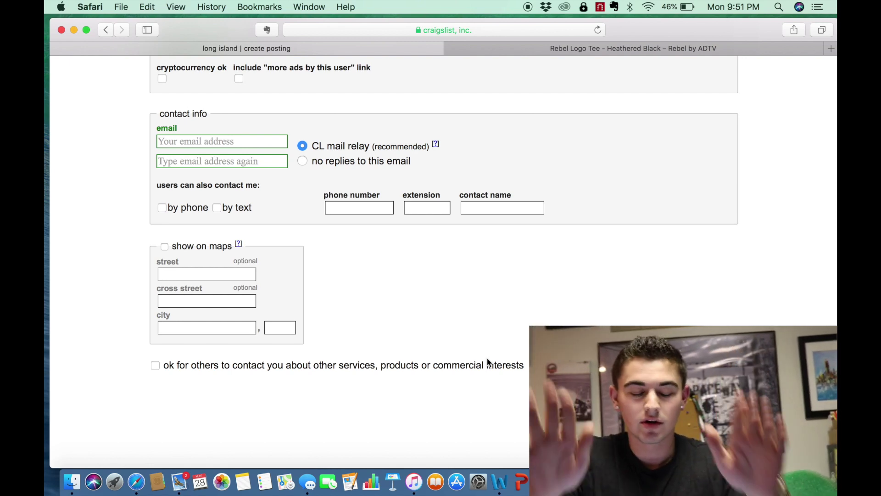
scroll(487, 360, "up", 10)
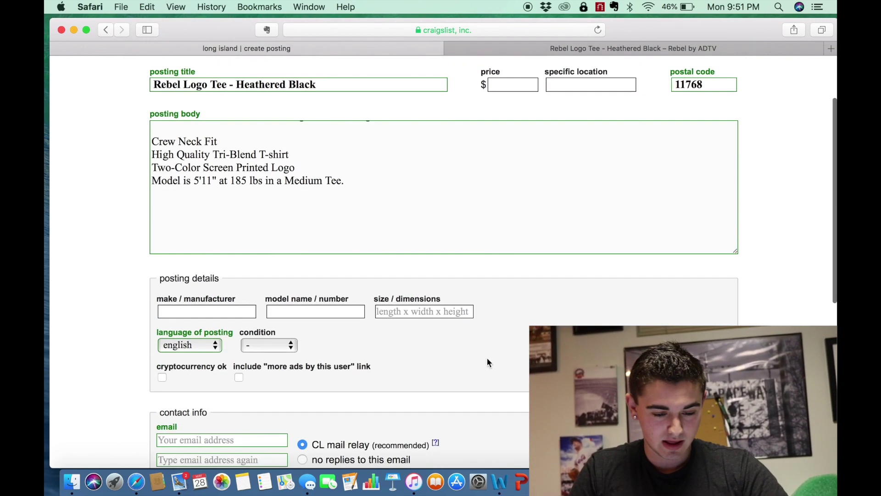
scroll(415, 265, "up", 5)
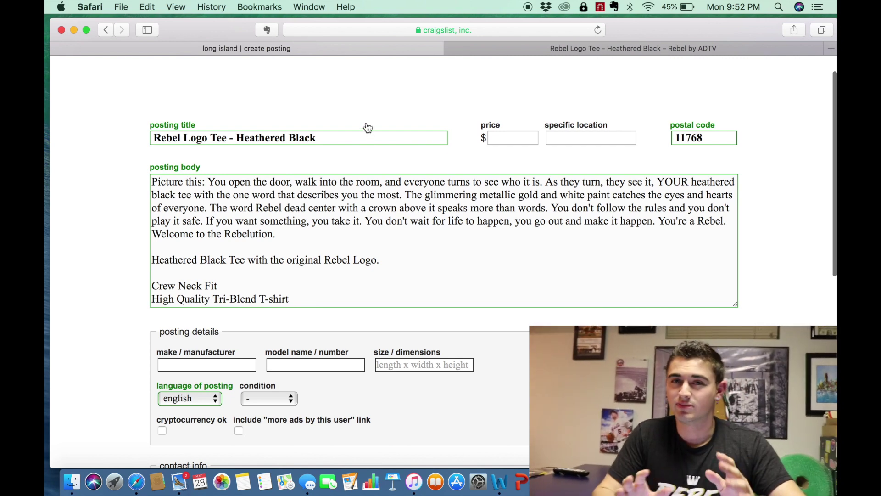
- Replace the posting title with 'Belmont Stakes Triple Crown Rare Program'
left_click_drag(338, 133, 118, 132)
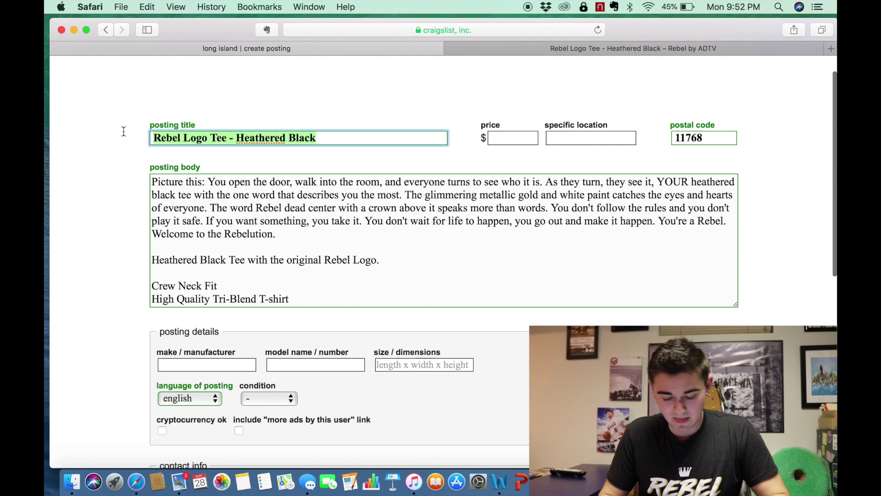
type("bel")
key("BackSpace")
key("BackSpace")
key("BackSpace")
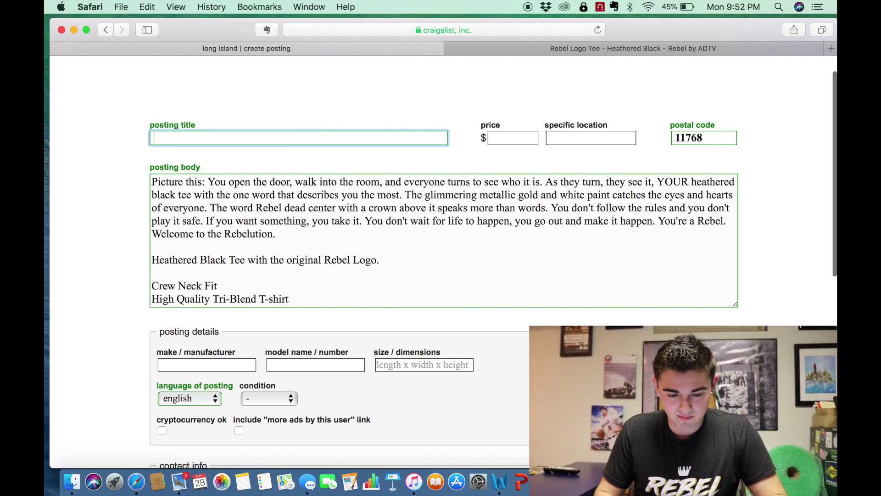
type("Belmont STakes")
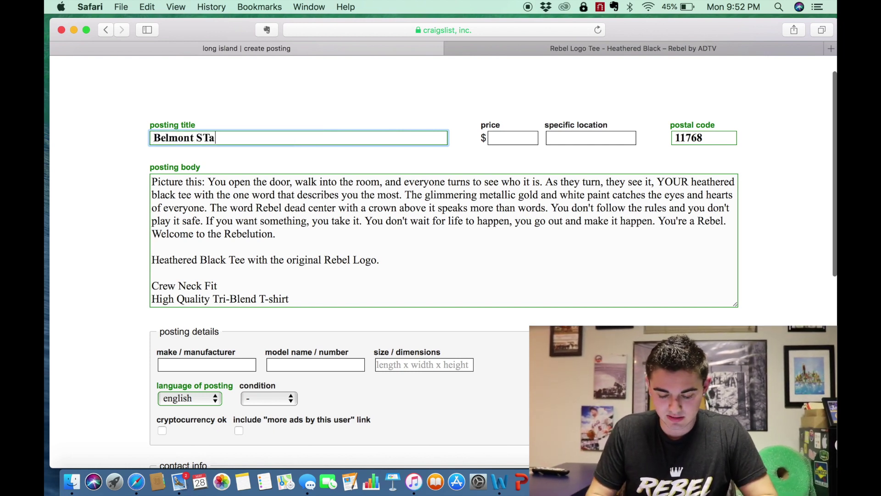
key("BackSpace")
key("BackSpace")
key("BackSpace")
key("BackSpace")
key("BackSpace")
type("tak")
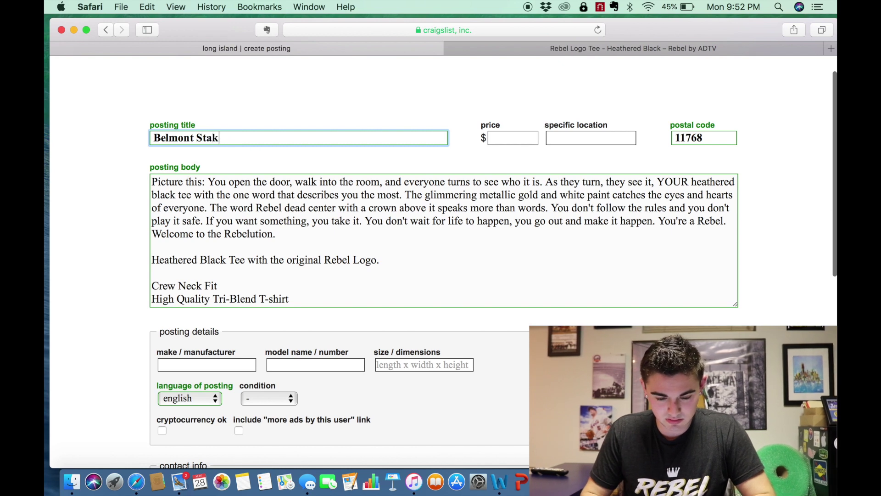
type("es Triple Crown")
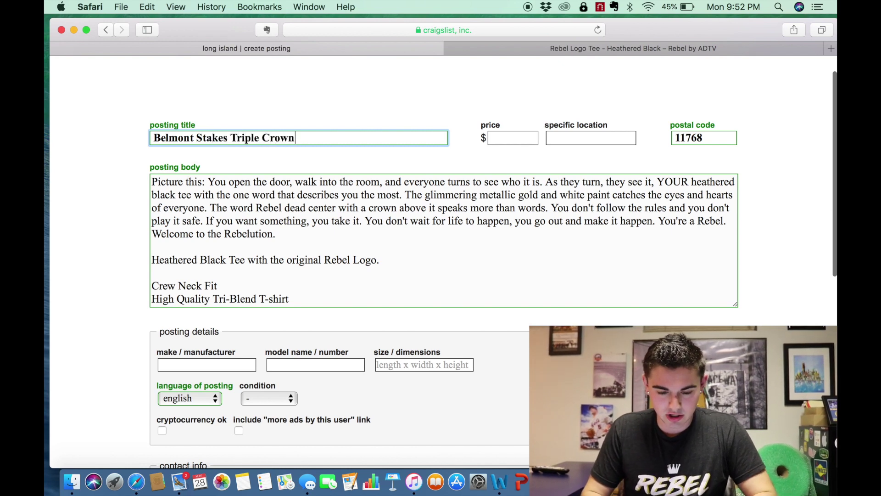
type(" Rare Program")
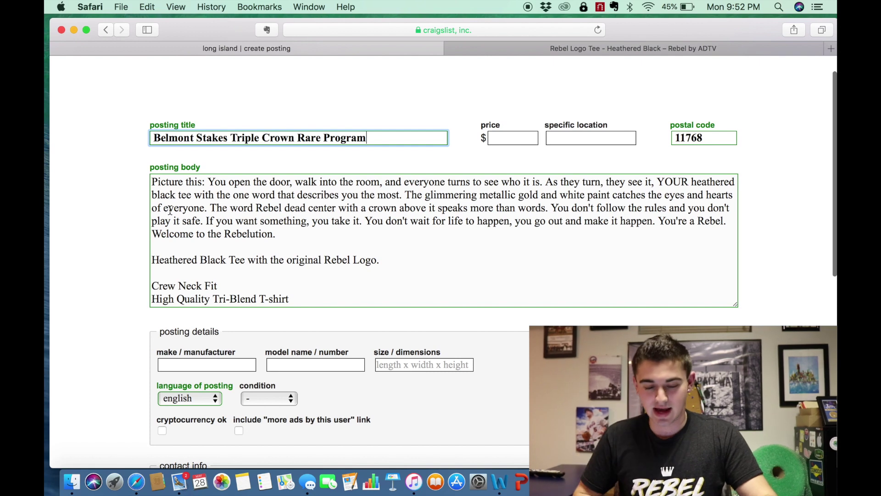
- Paste the body's opening paragraph back into the posting body
scroll(201, 282, "down", 5)
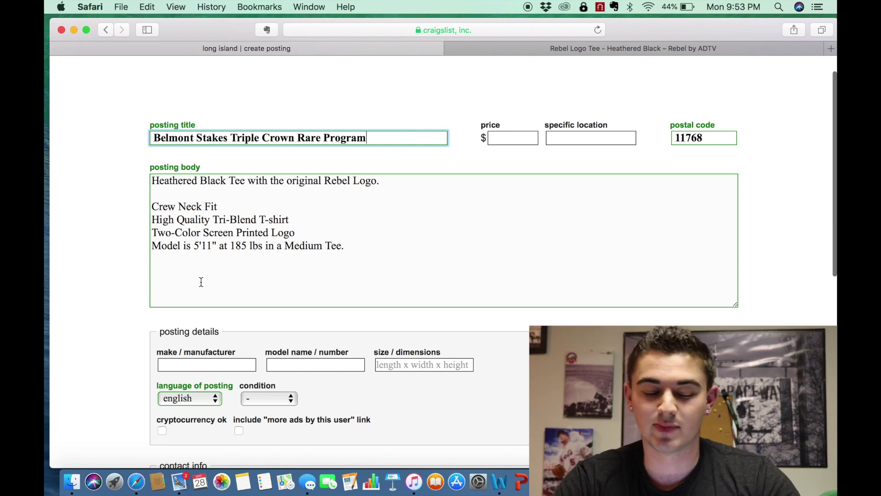
type("Picture this: You open the door, walk into the room, and everyone turns to see who it is. As they turn, they see it, YOUR heathered black tee with the one word that describes you the most. The glimmering metallic gold and white paint catches the eyes and hearts of everyone. The word Rebel dead center with a crown above it speaks more than words. You don't follow the rules and you don't play it safe. If you want something, you take it. You don't wait for life to happen, you go out and make it happen. You're a Rebel. Welcome to the Rebelution.")
scroll(253, 216, "up", 5)
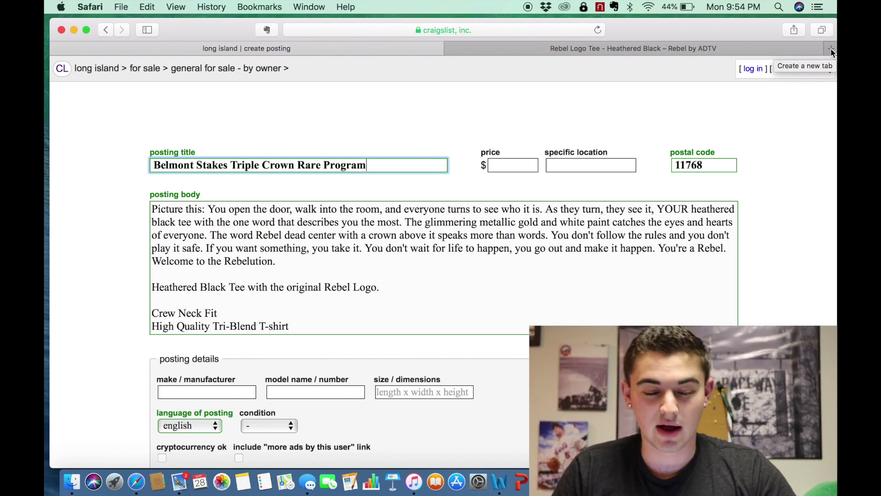
- Append 'American Pharoah' to the title, rejecting autocorrect to keep that spelling
type("Americ")
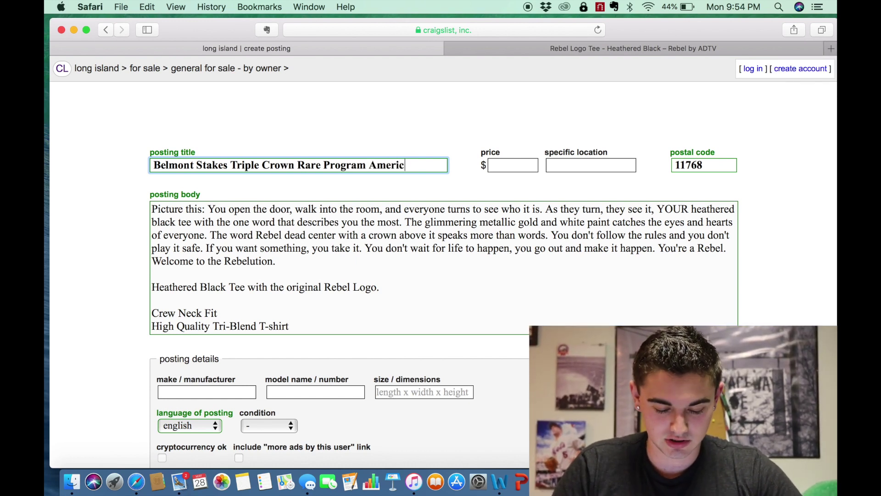
type("an Pharoah")
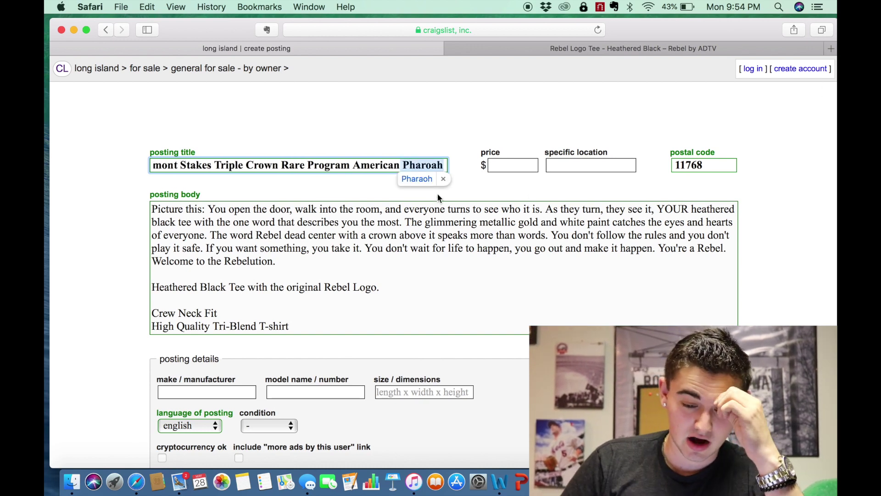
left_click(443, 180)
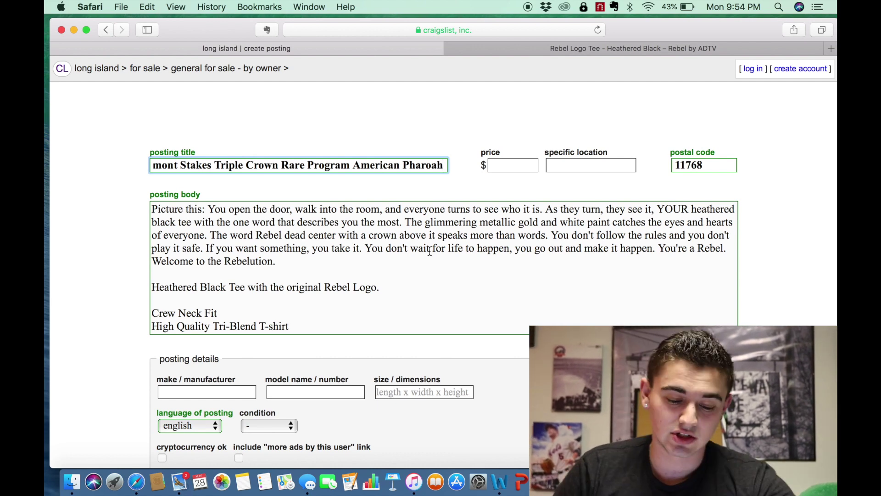
scroll(430, 252, "down", 3)
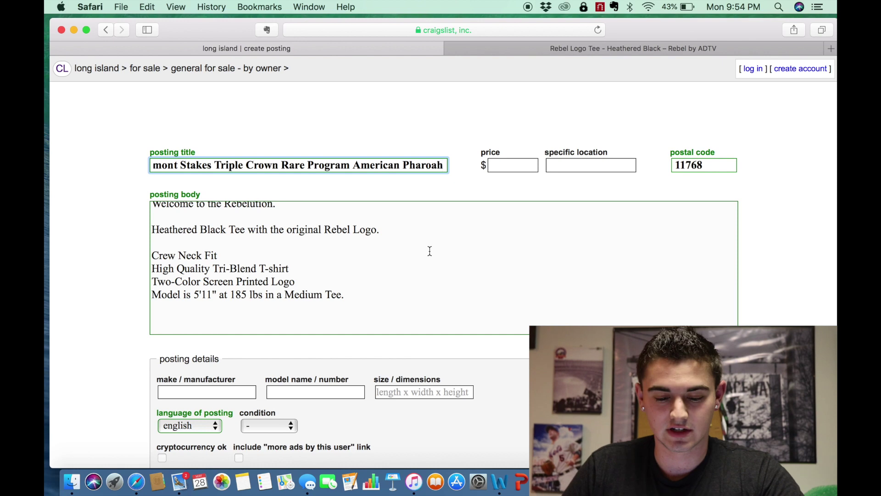
scroll(427, 287, "down", 1)
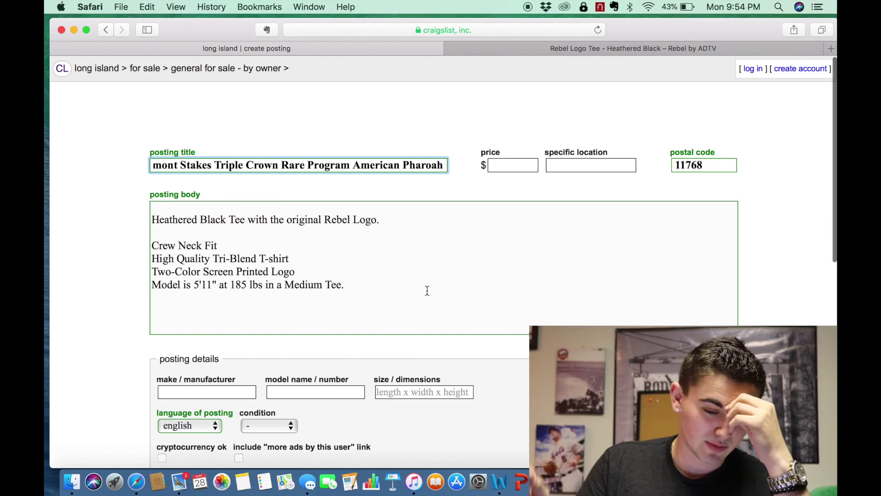
scroll(375, 299, "down", 2)
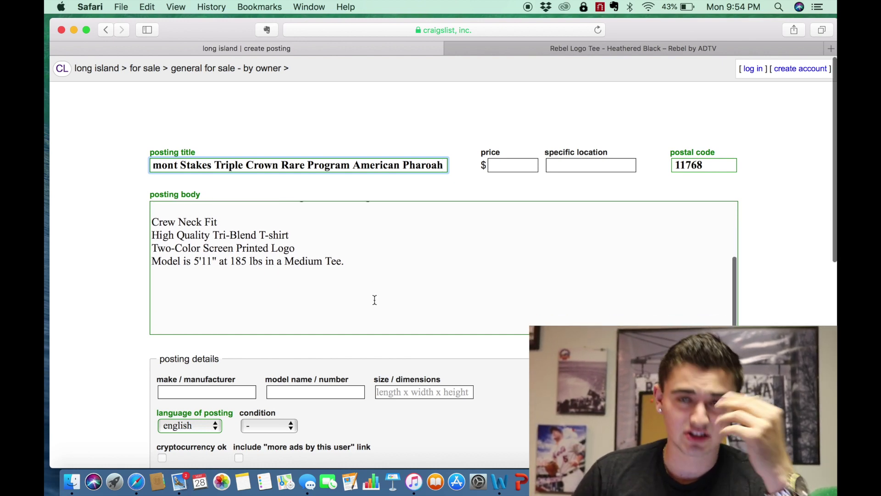
scroll(374, 300, "up", 2)
scroll(374, 300, "down", 10)
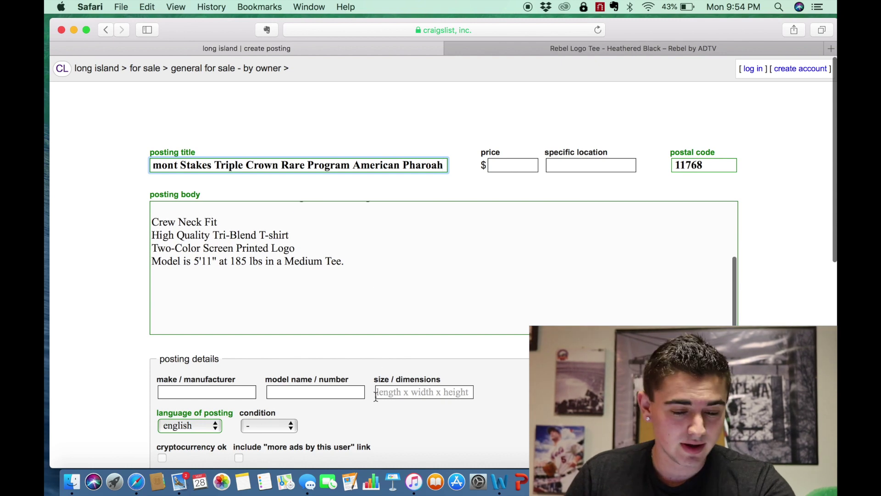
scroll(376, 396, "down", 4)
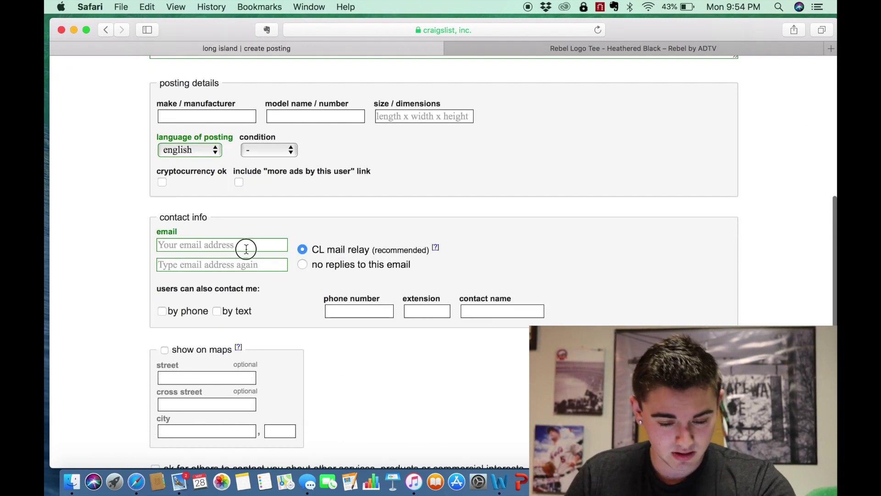
- Enter the contact e-mail address and its confirmation entry
left_click(246, 248)
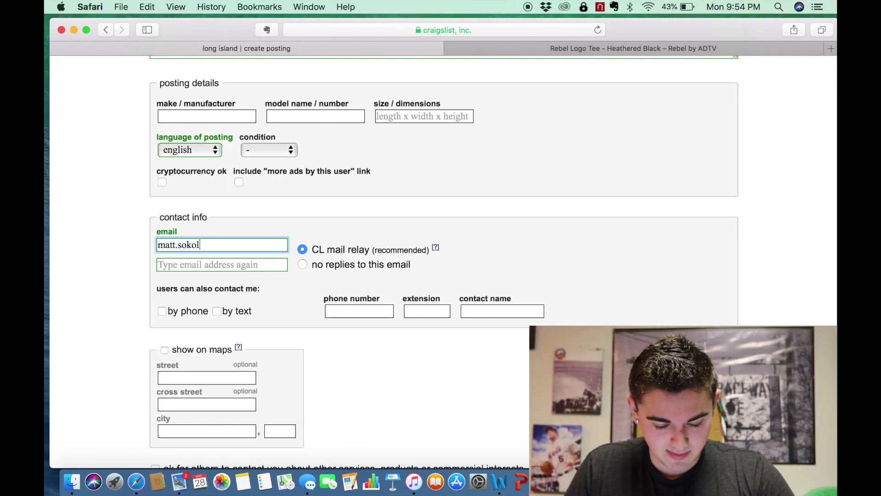
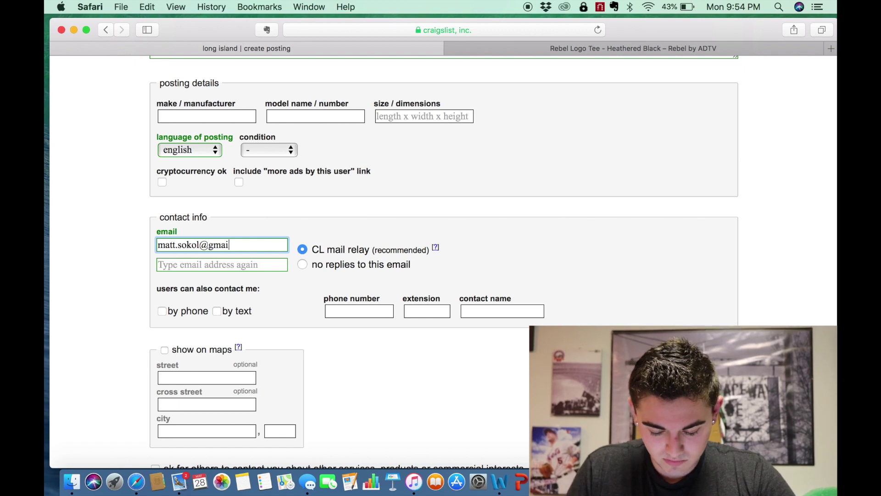
left_click(240, 264)
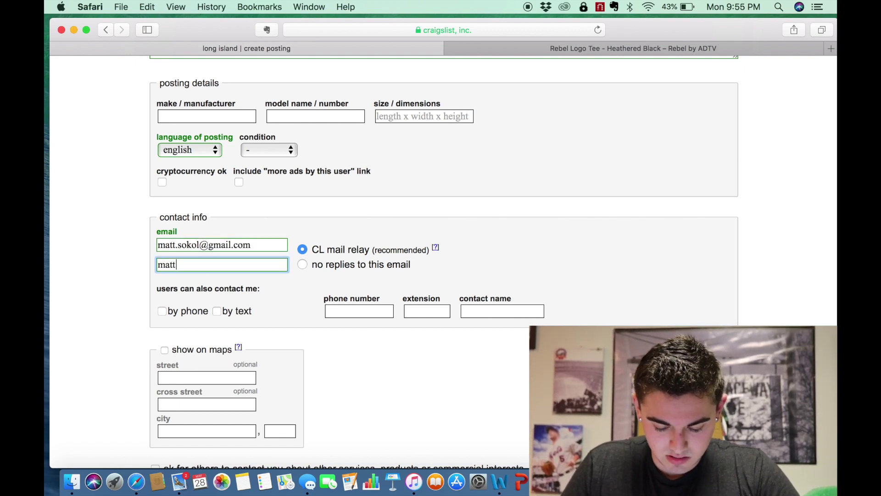
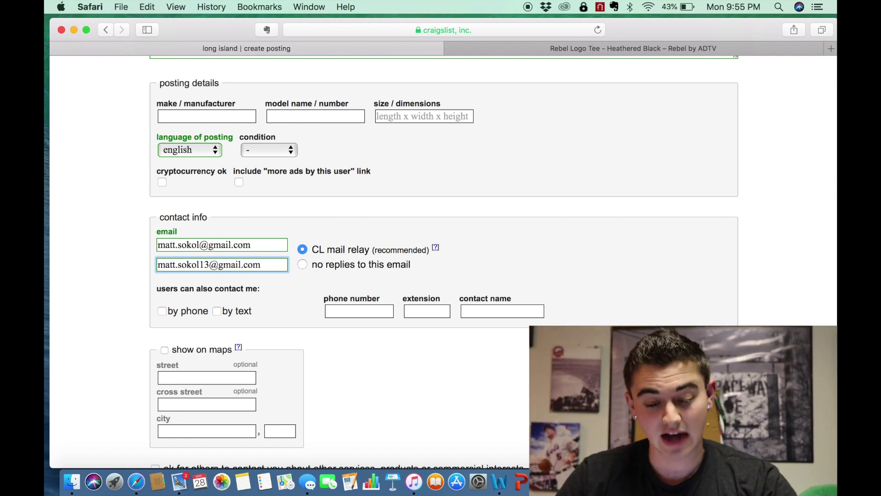
- Set replies to go through the craigslist mail relay
scroll(168, 256, "down", 5)
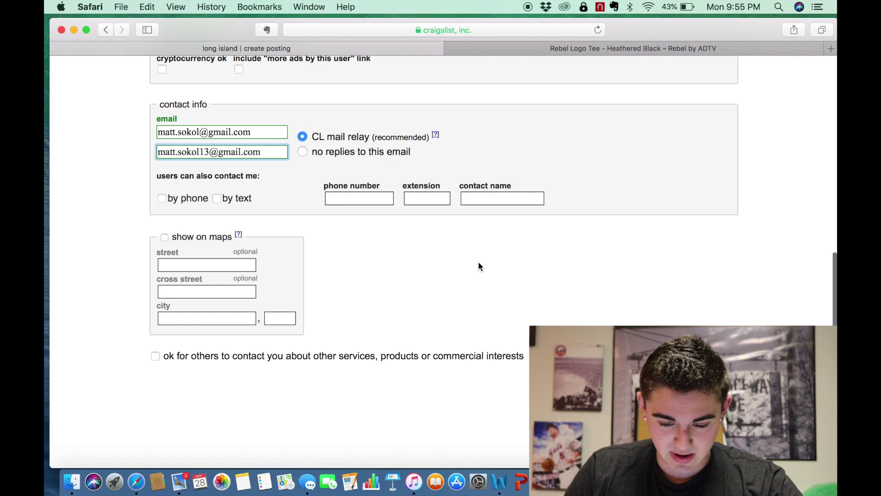
scroll(320, 229, "up", 4)
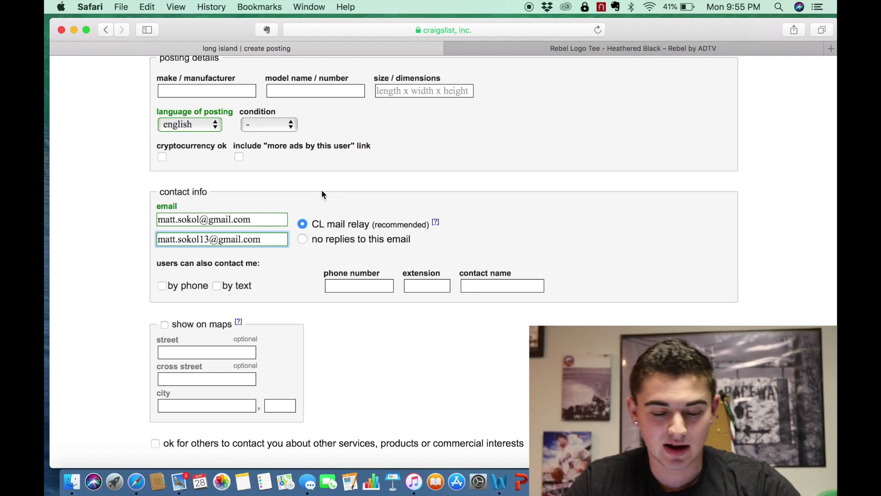
left_click(303, 239)
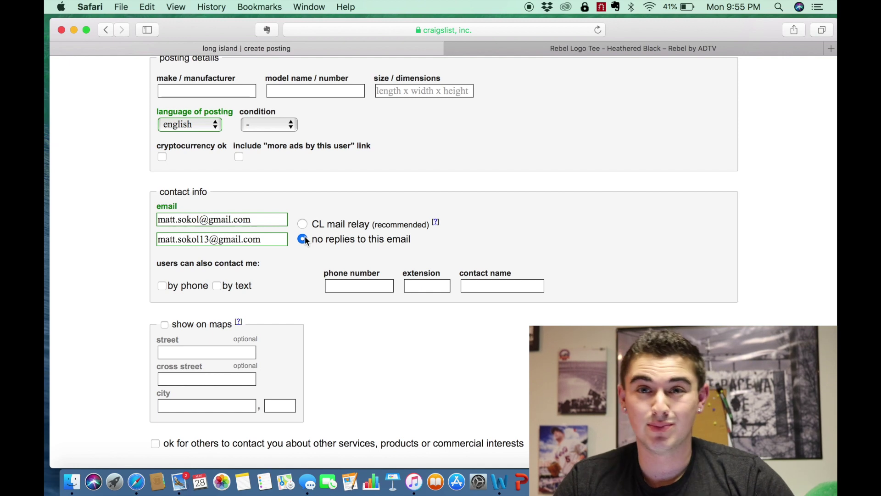
key("Up")
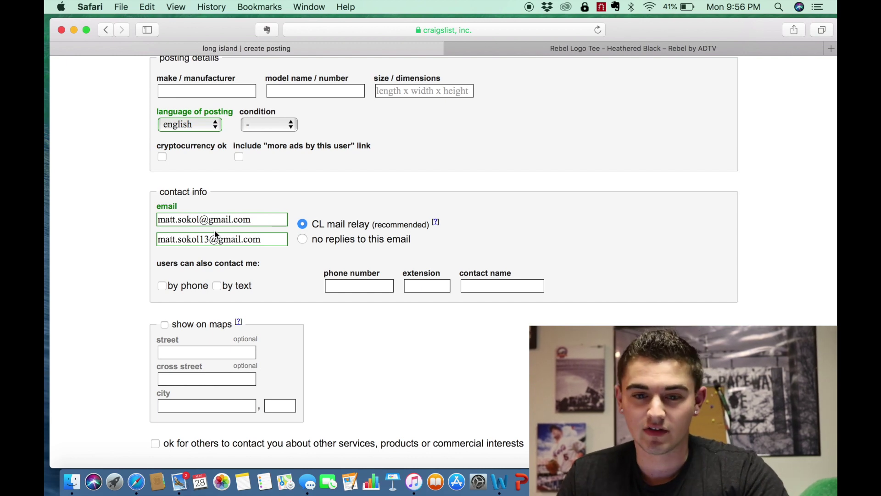
- Add the missing digit to the first e-mail so it matches, then submit the details
left_click(204, 219)
type("31")
key("Left")
type("1")
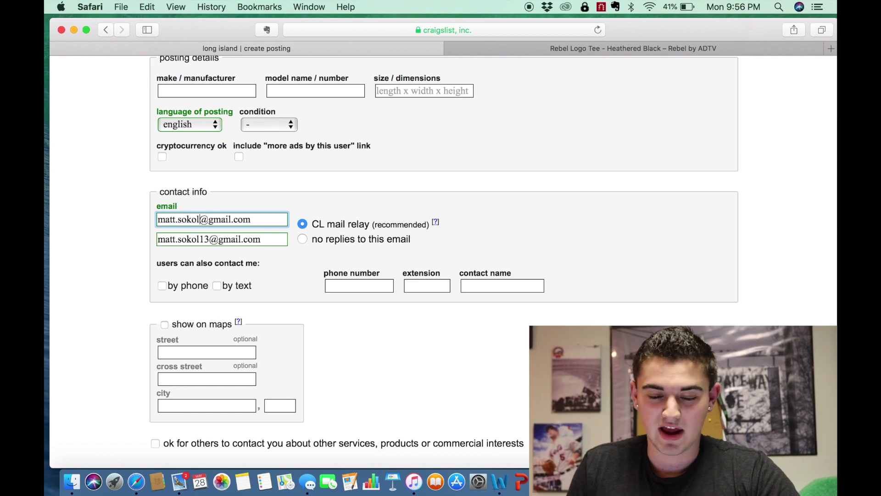
key("BackSpace")
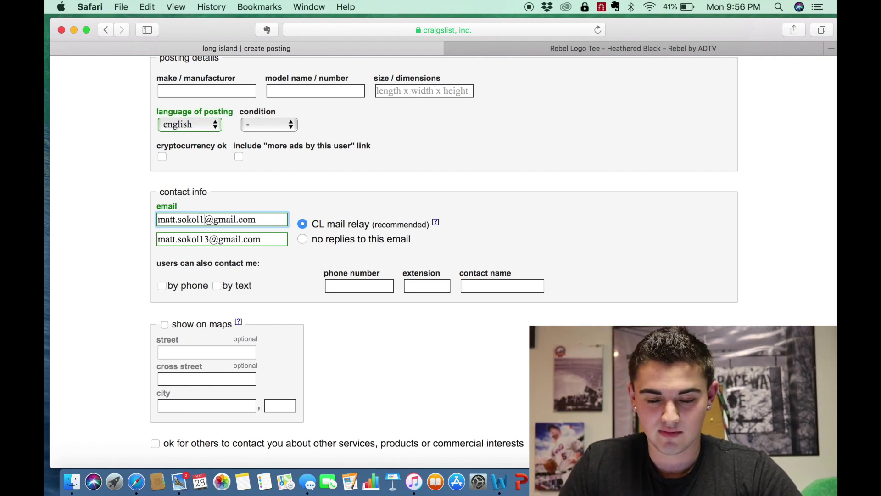
type("1")
scroll(441, 258, "down", 3)
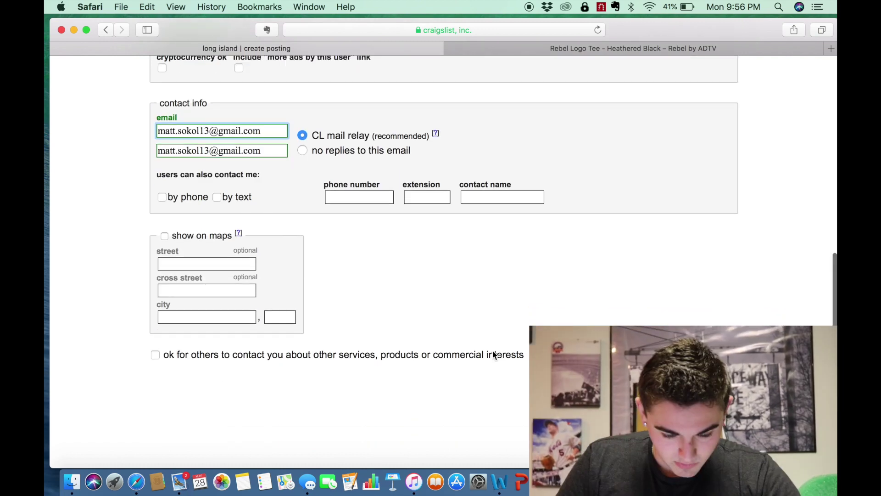
key("Return")
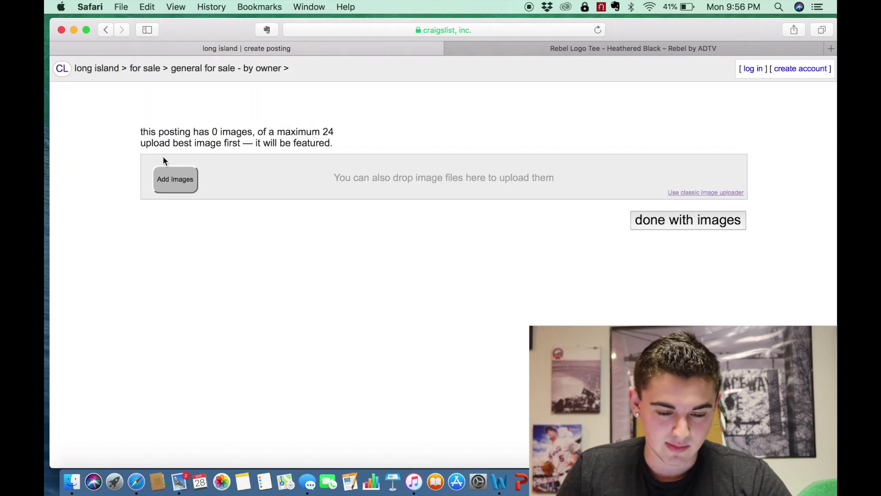
- Attach IMG_1021.jpg from Dropbox, publish the draft, and bring up the Mail inbox
left_click(175, 181)
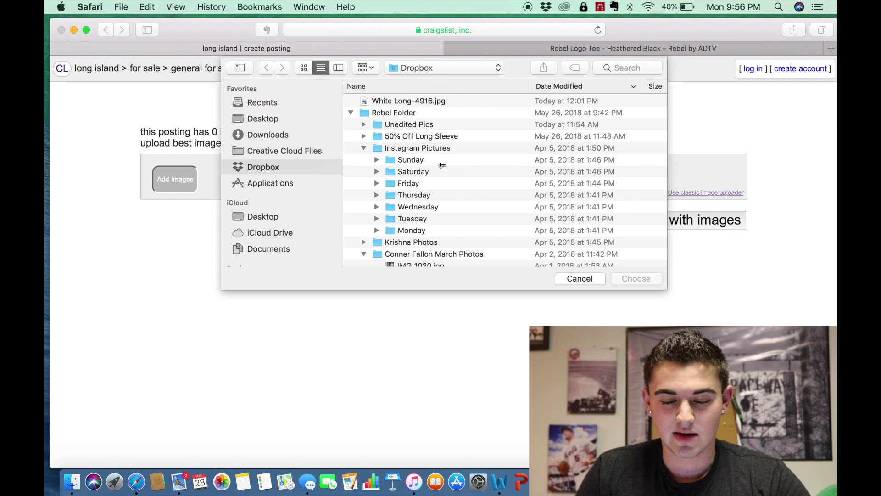
scroll(446, 211, "down", 5)
left_click(422, 203)
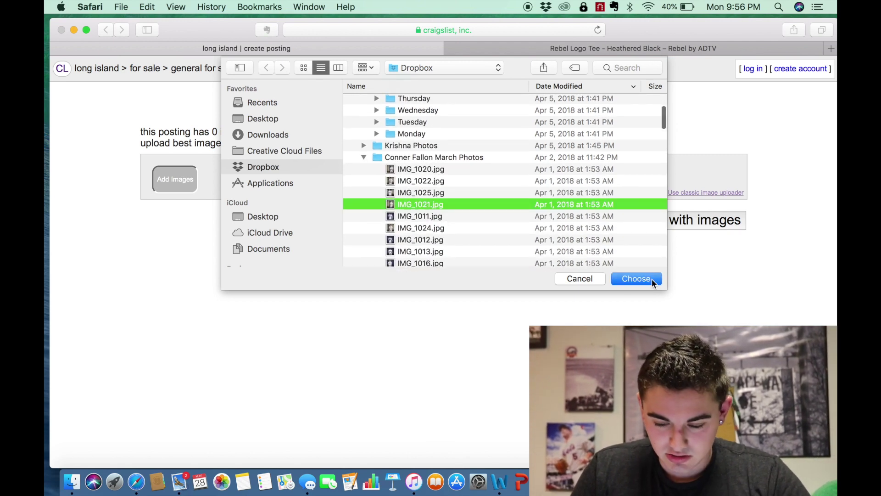
left_click(638, 279)
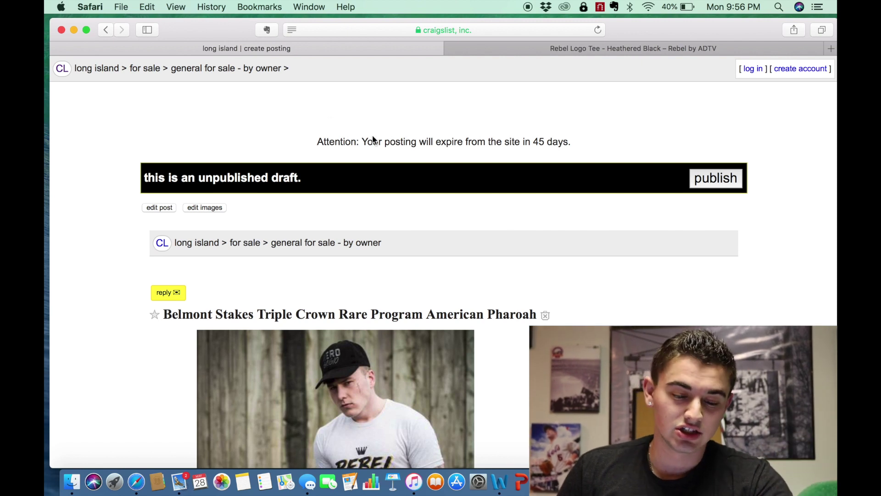
left_click(740, 182)
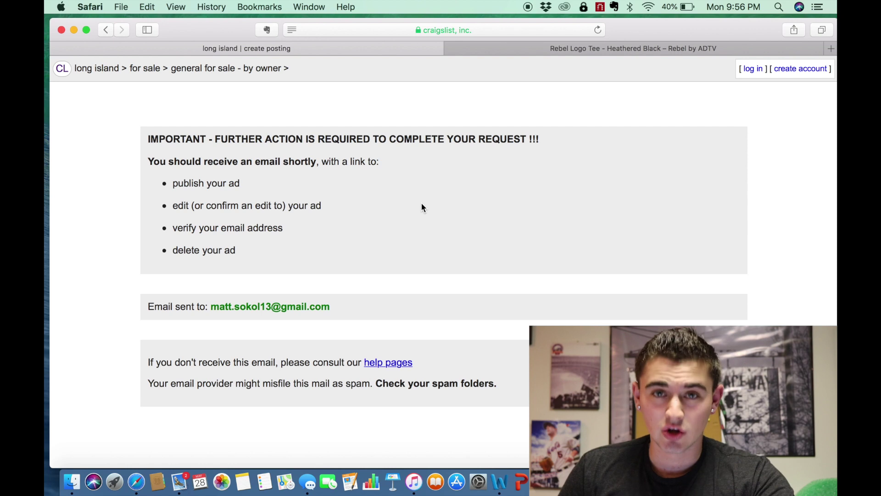
left_click(183, 482)
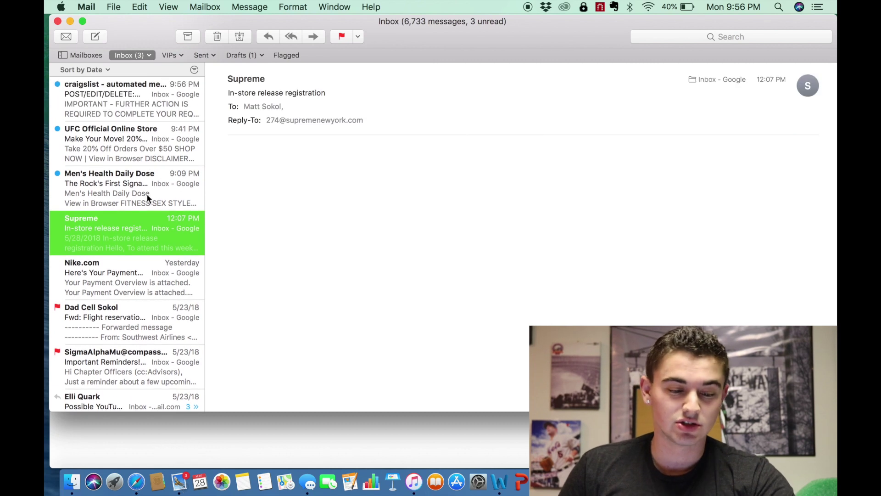
- Follow the craigslist confirmation e-mail's posting link to the Terms of Use page, then close Mail
left_click(145, 196)
key("Up")
key("Up")
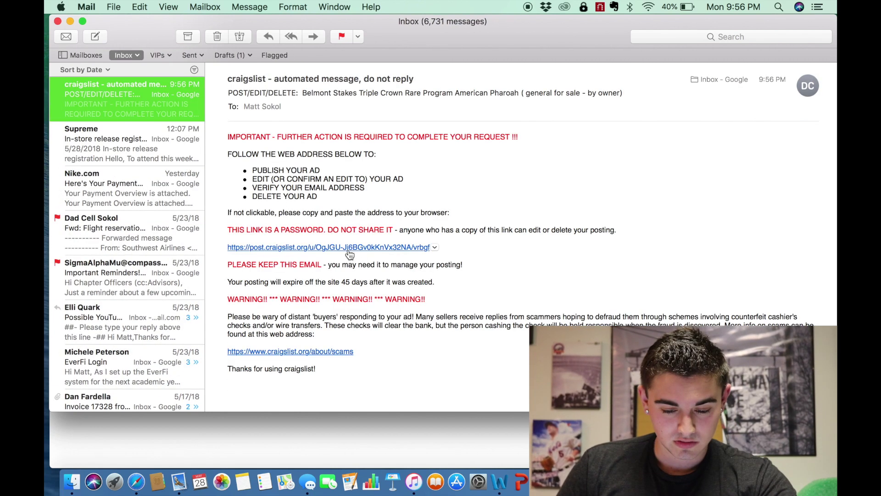
left_click(348, 249)
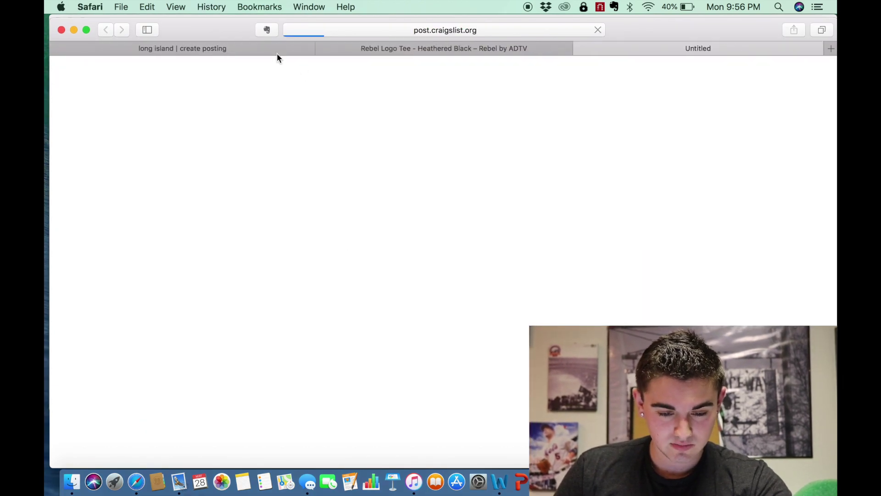
left_click_drag(233, 28, 232, 67)
left_click(207, 21)
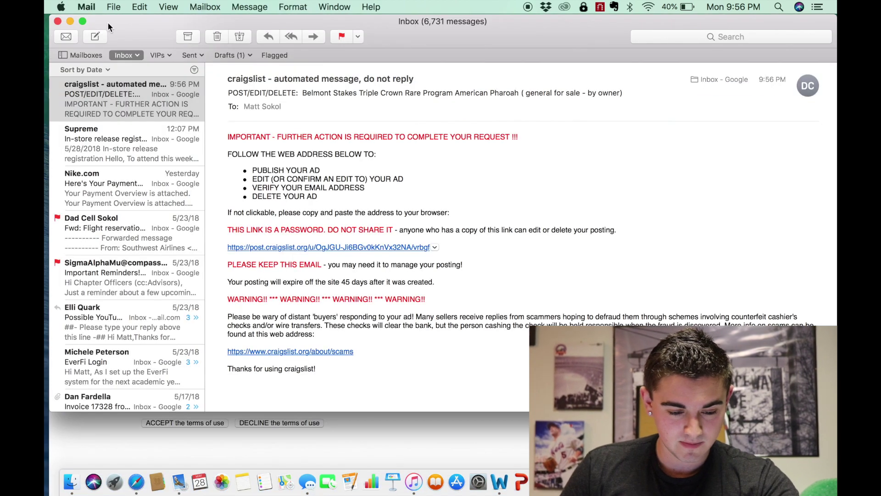
left_click(57, 22)
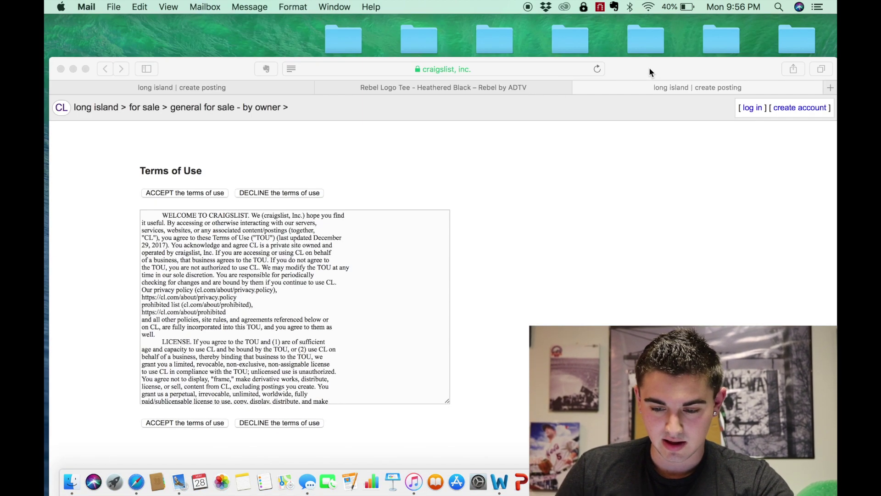
- Accept the terms of use to publish the Belmont Stakes listing, then review the live post
left_click_drag(651, 73, 657, 6)
left_click(185, 381)
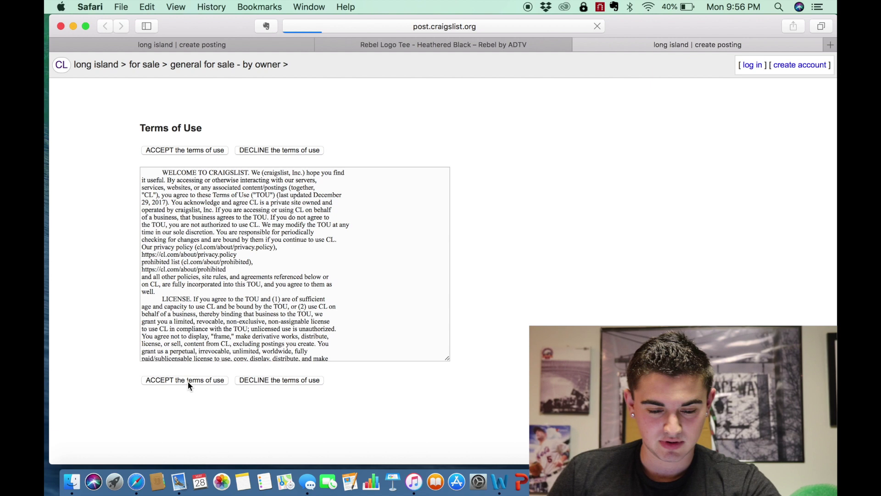
left_click(232, 153)
scroll(415, 242, "down", 5)
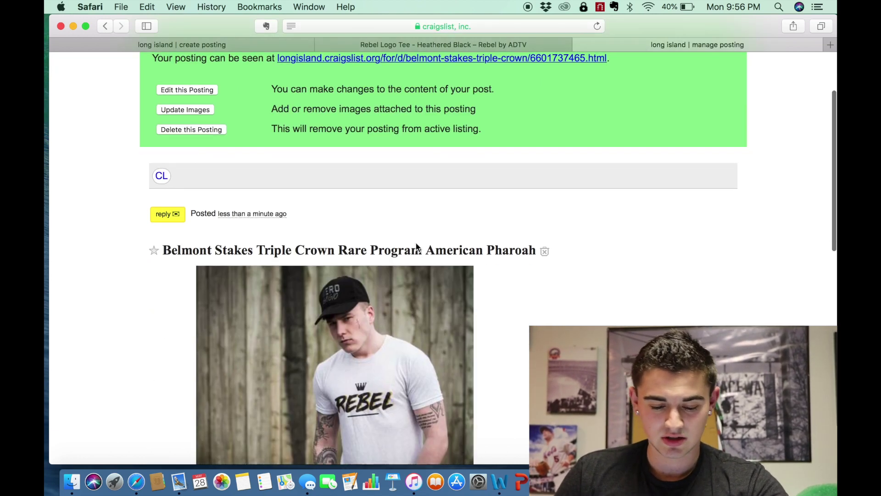
scroll(416, 243, "down", 15)
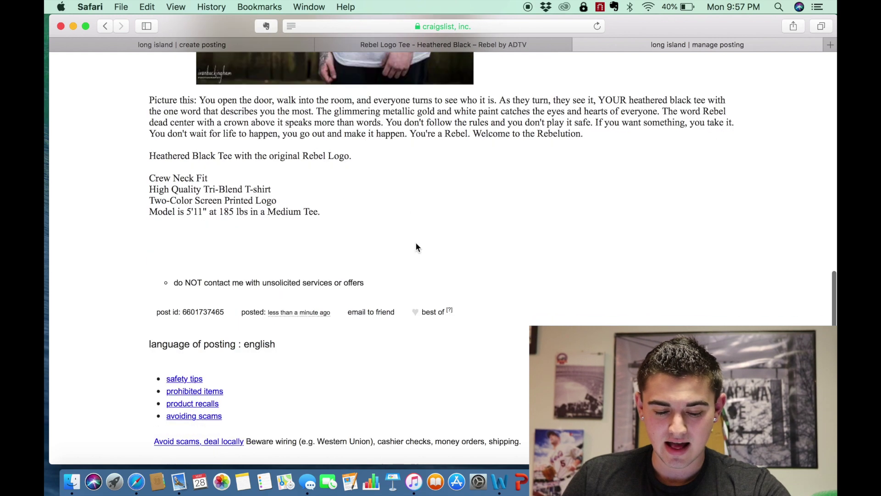
scroll(416, 247, "up", 20)
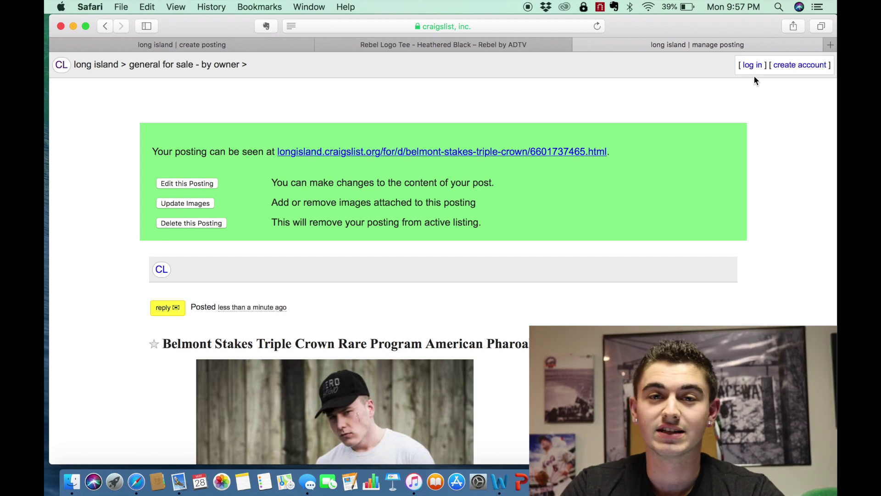
scroll(568, 214, "down", 5)
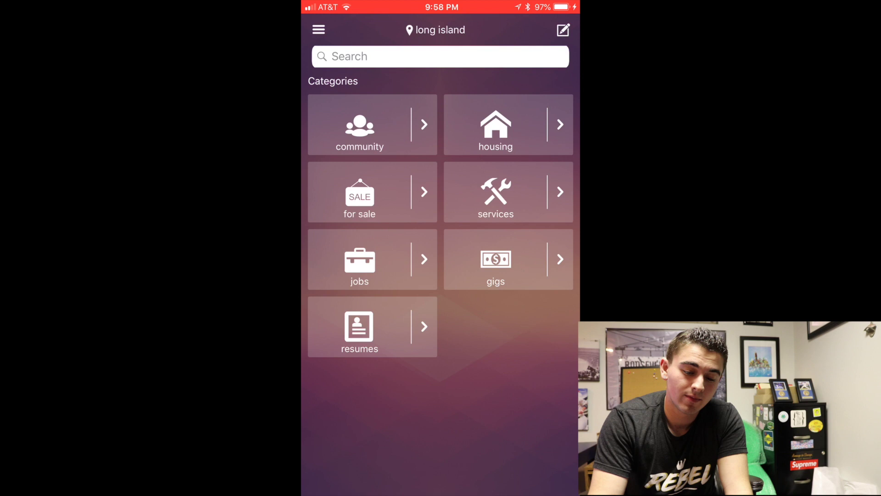
- Start composing a new posting from the long island categories screen
left_click(563, 30)
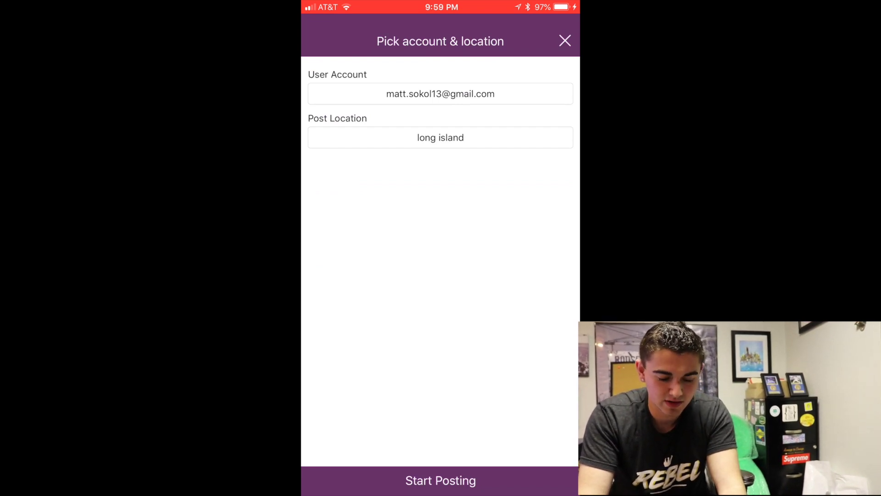
- Start posting with the chosen account and long island as the location
left_click(440, 481)
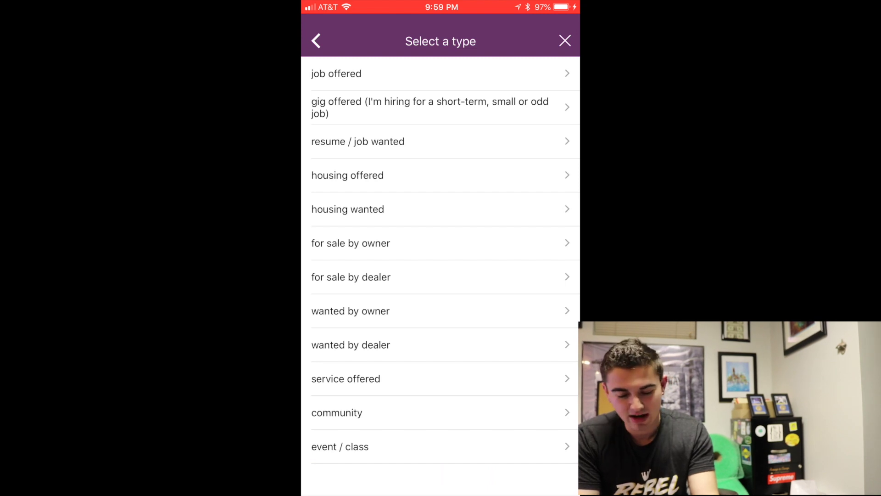
- Choose 'for sale by owner' as the posting type
left_click(350, 243)
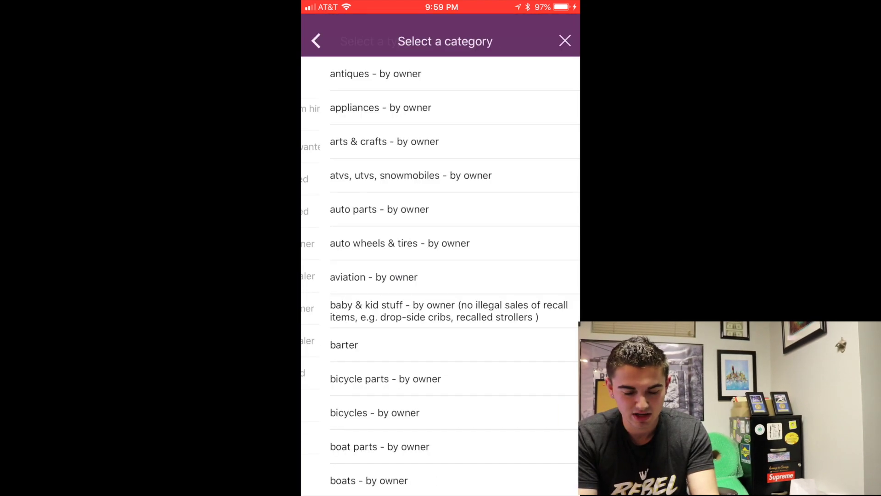
scroll(441, 275, "down", 10)
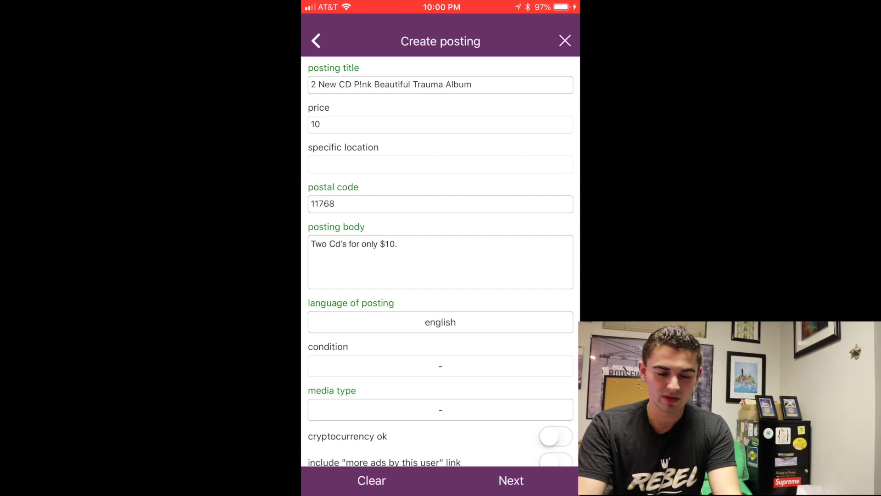
- Move 'CD' to the end of the title so it reads '2 New P!nk Beautiful Trauma Album CD's'
left_click(472, 84)
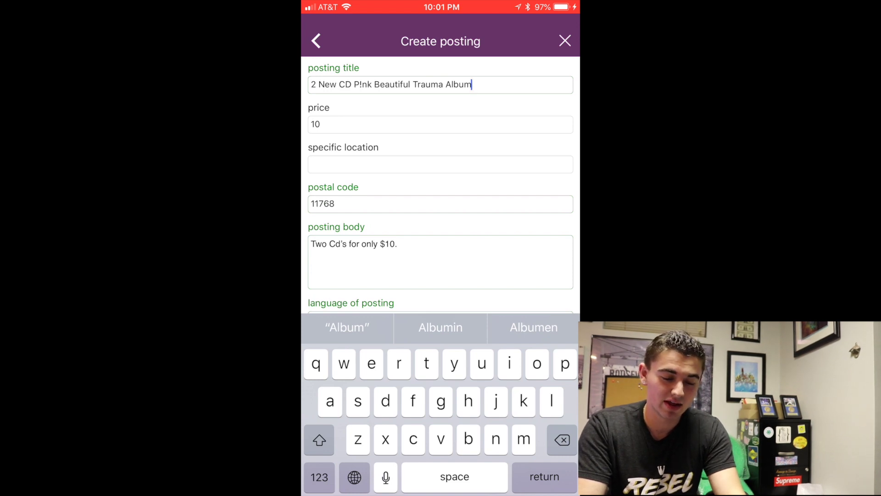
double_click(345, 84)
key("BackSpace")
key("BackSpace")
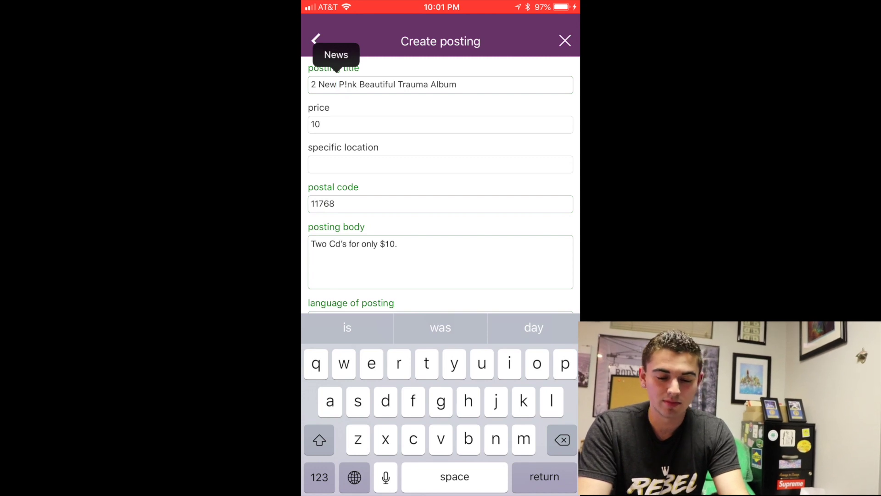
left_click(459, 84)
type("CD's")
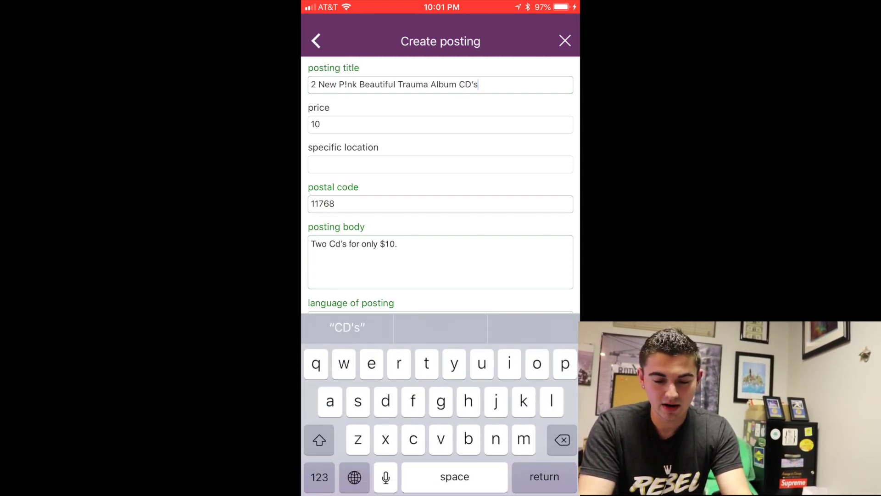
left_click(440, 262)
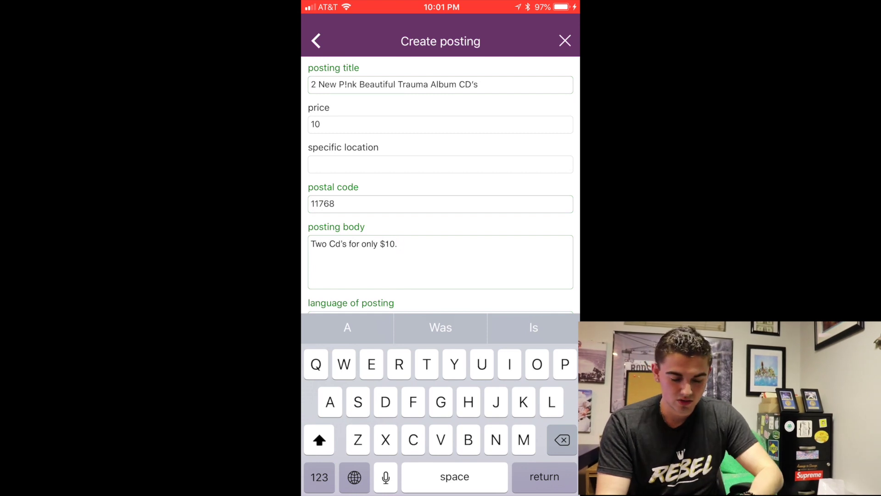
left_click(327, 244)
- Replace the old body with 'I am selling two copies of P!nk’s newest music album, Beautiful Trauma'
double_click(319, 244)
left_click_drag(327, 252, 400, 253)
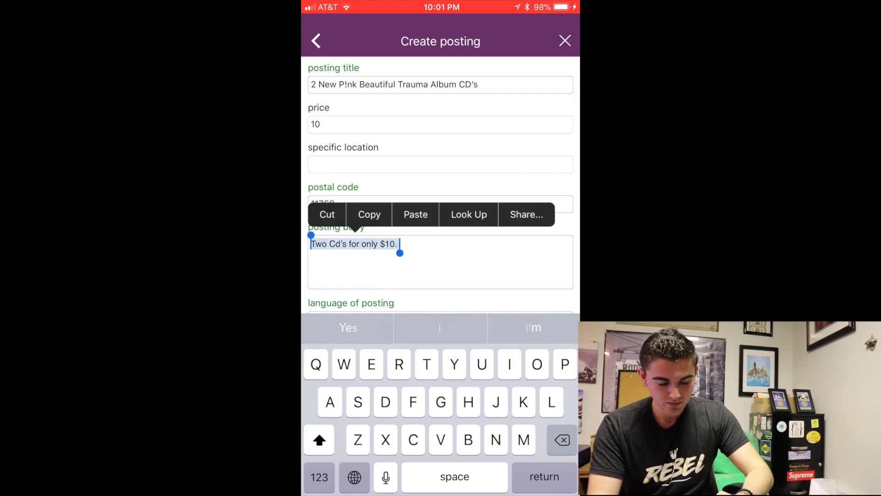
type("I am se")
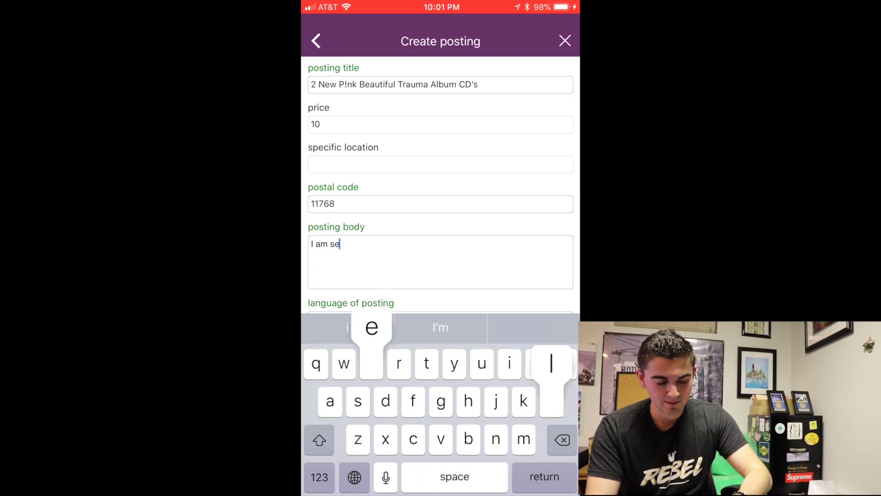
type("lling two")
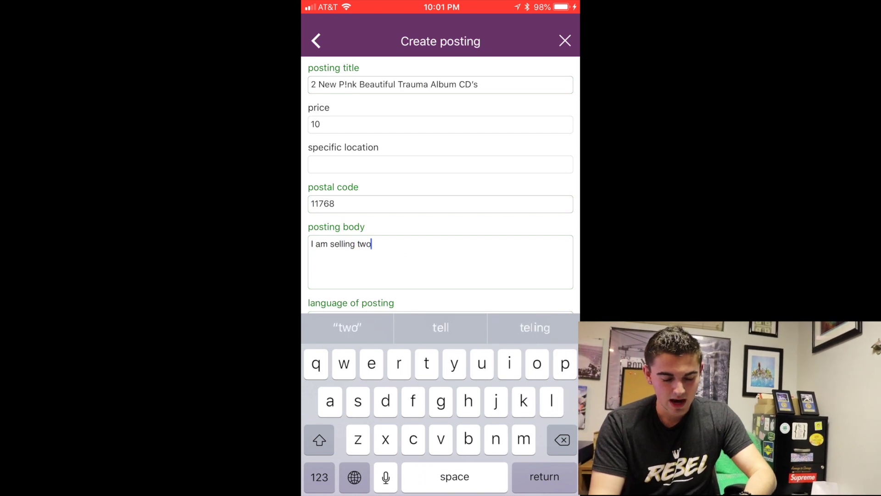
type(" copies of P")
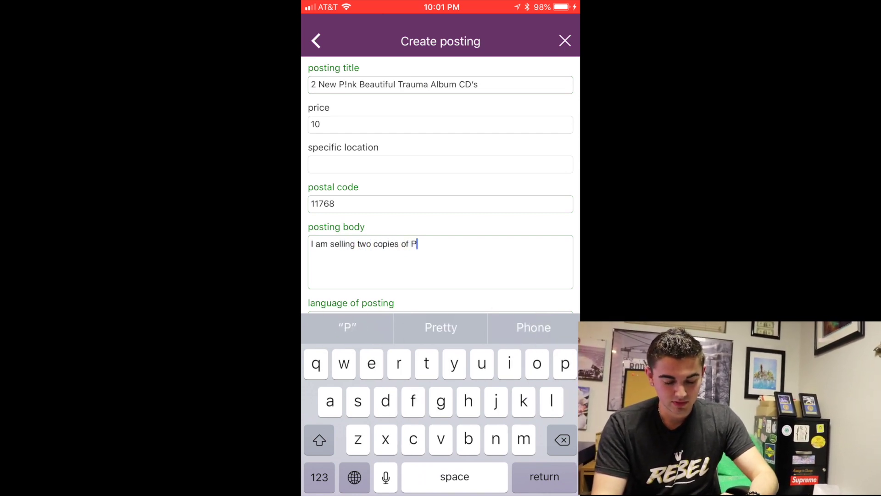
left_click(320, 477)
left_click(320, 440)
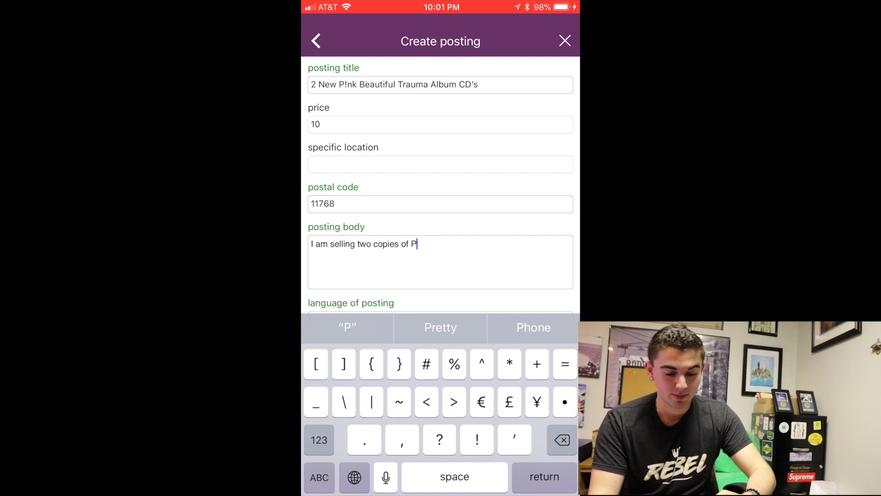
type("!nk")
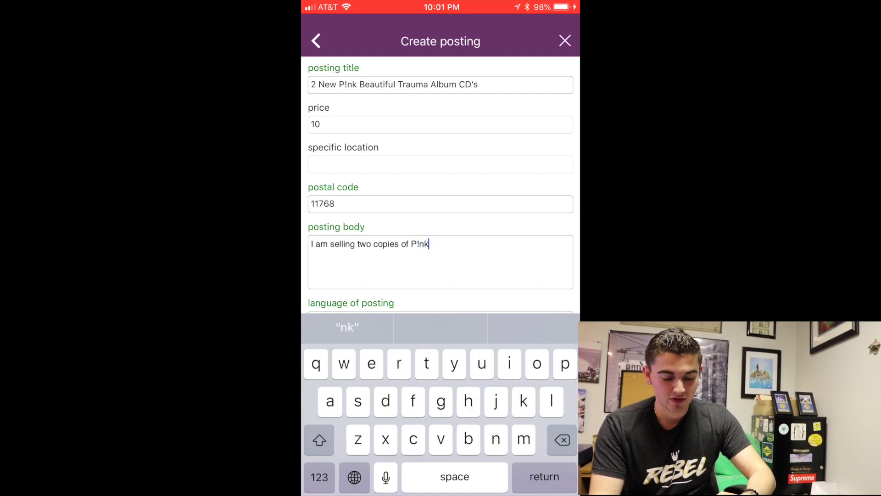
left_click(319, 477)
type("’s n")
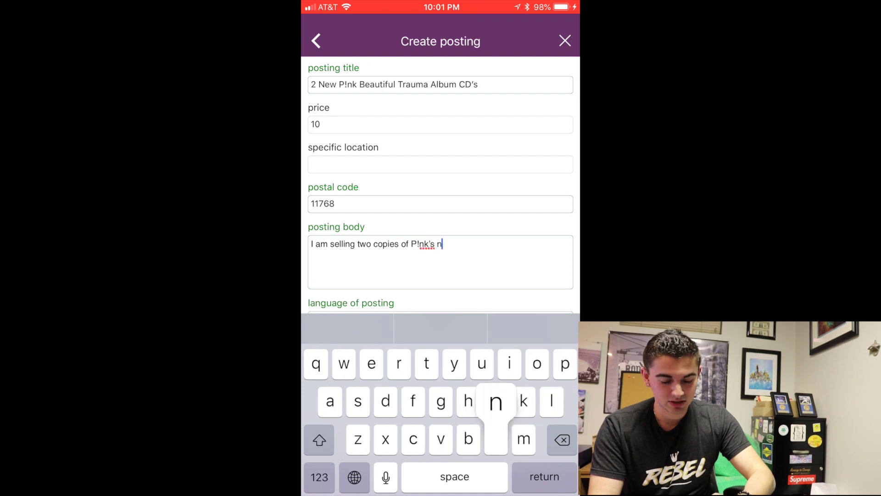
type("ewest music")
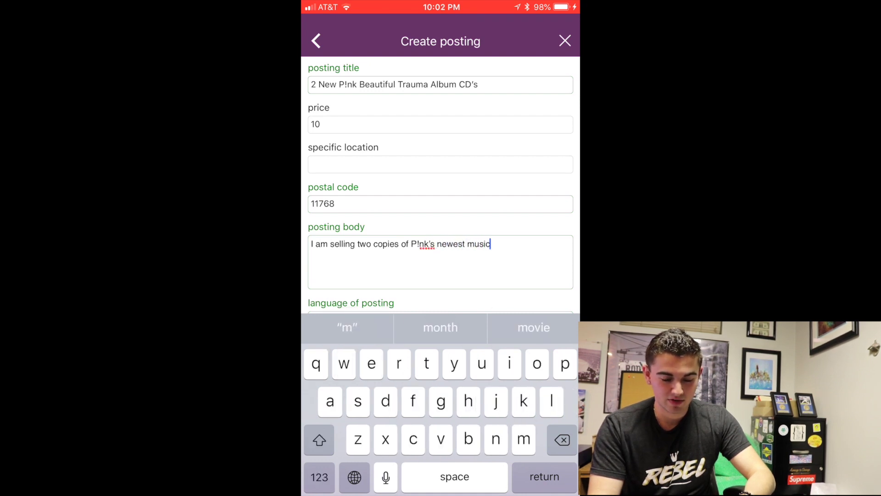
type(" album")
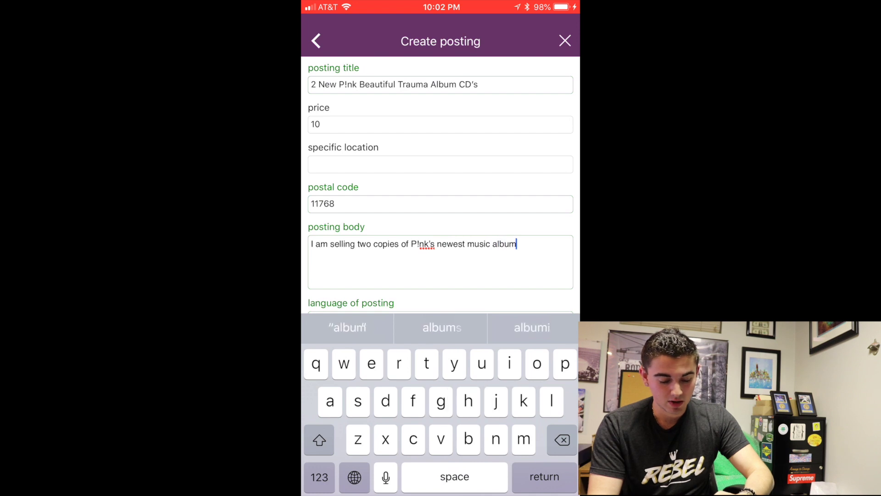
left_click(320, 477)
type(", ")
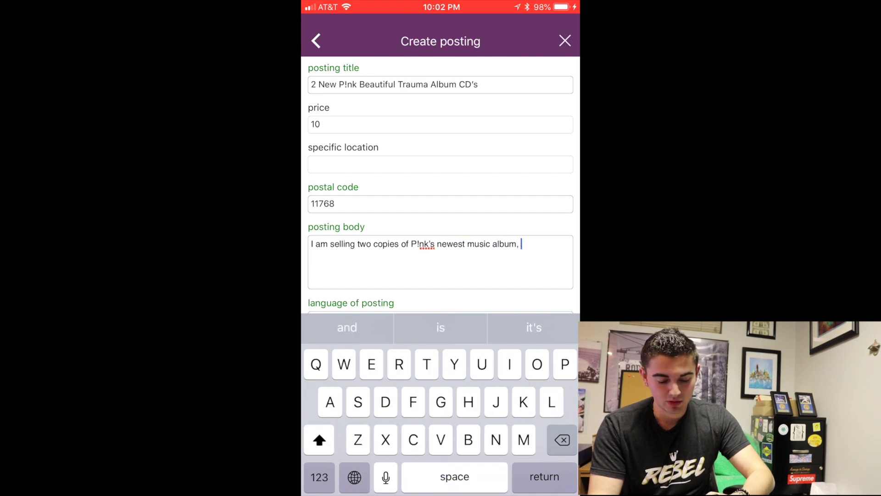
type("Beautiful Trauma")
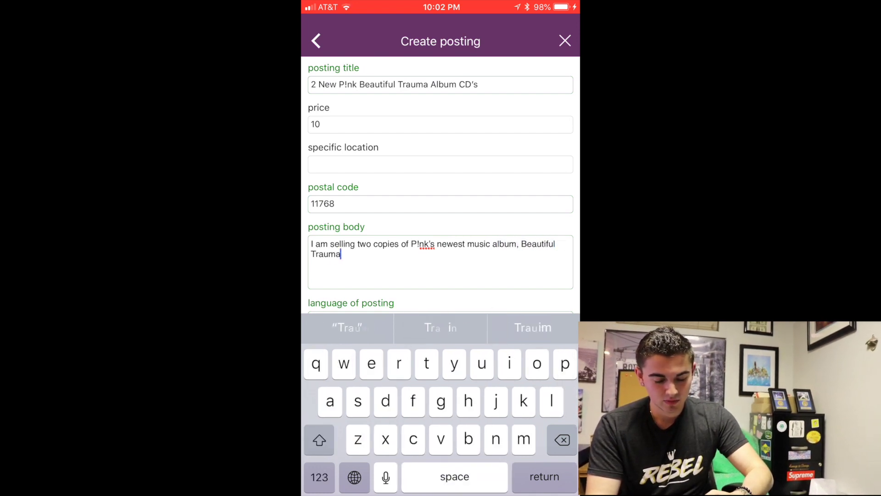
- Add that both are new, still-wrapped CD's, asking $10 for BOTH, contact via text
left_click(319, 477)
type(".")
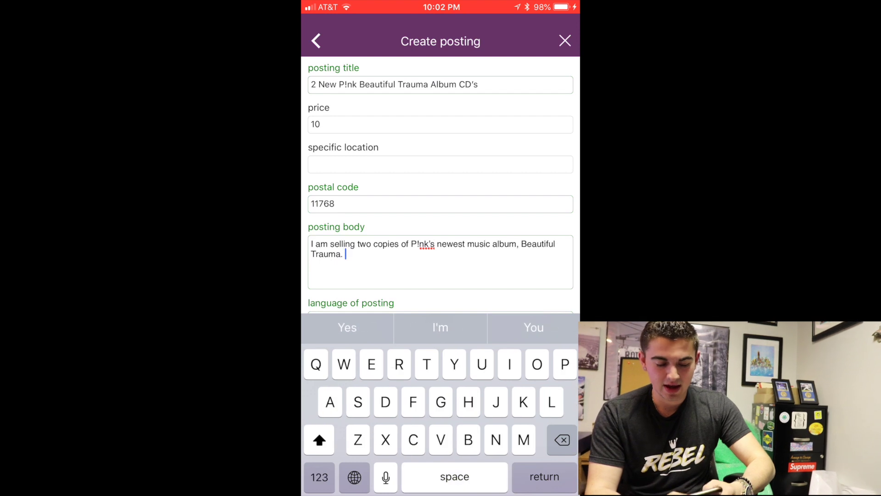
type(" They are both CD")
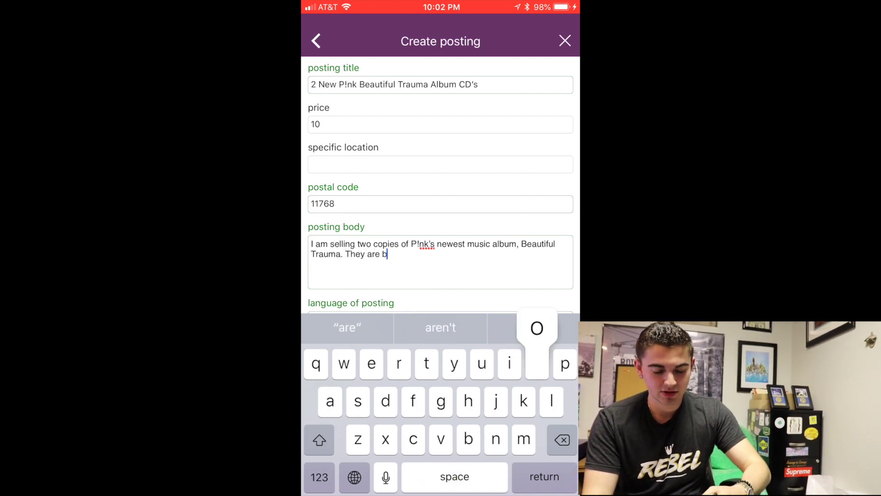
left_click(319, 477)
type("'s")
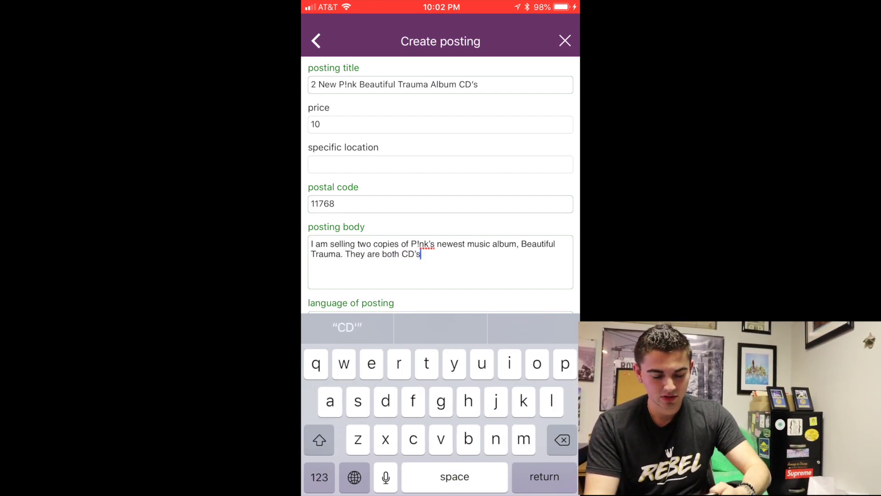
left_click(319, 477)
type(". New i")
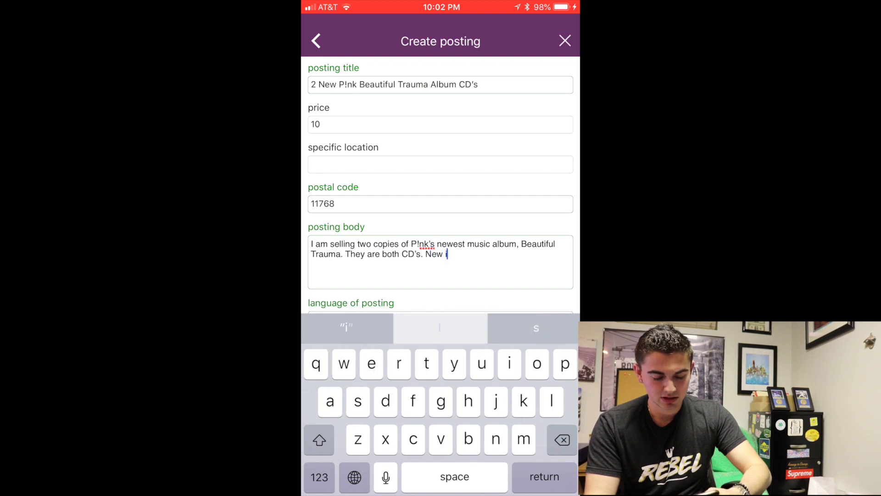
type("n sleeve s")
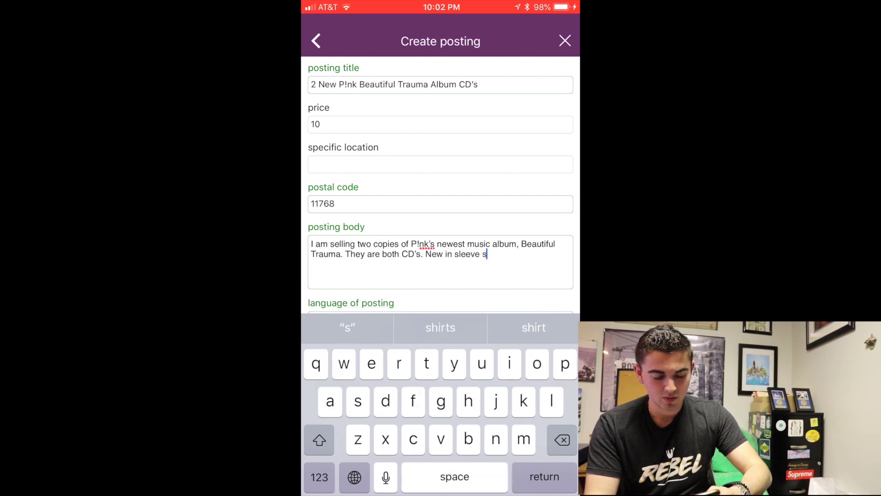
type("till with plastic weapper")
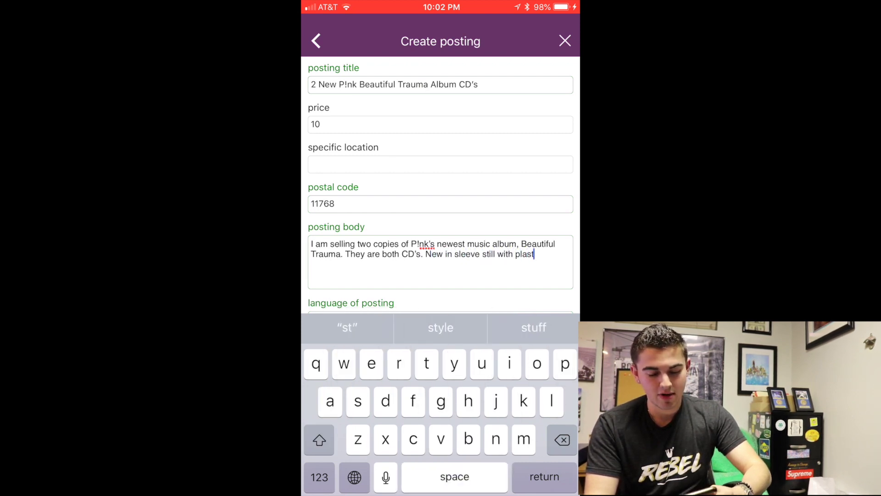
left_click(319, 477)
type(". ")
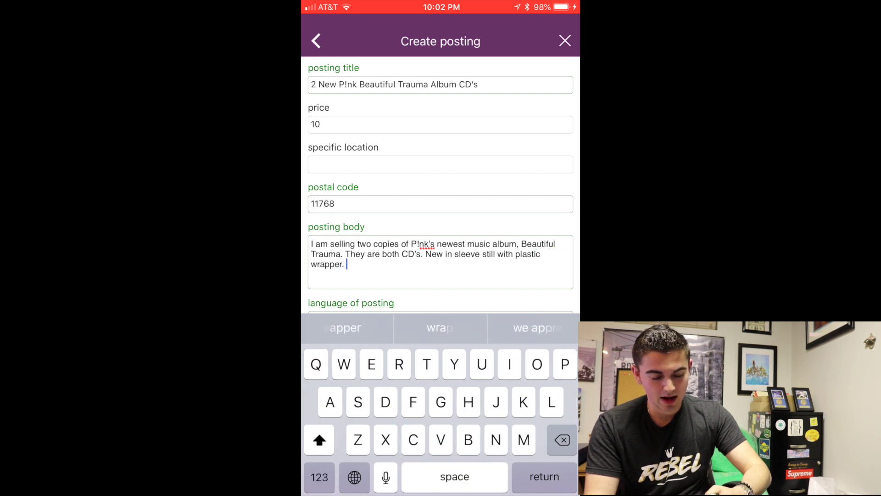
type("I am asking ")
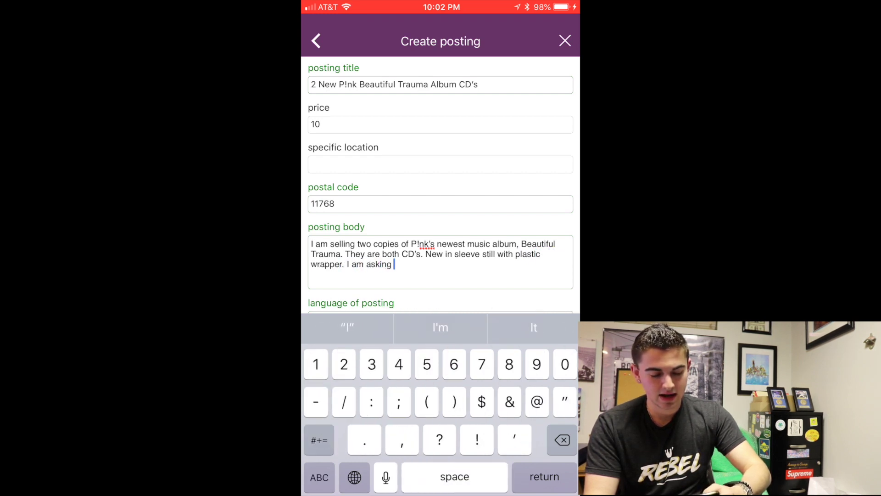
type("$10 for BOTH")
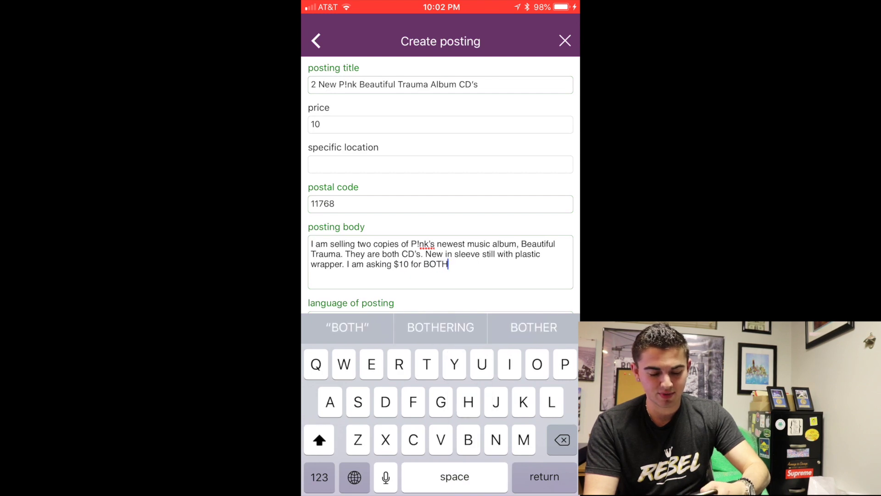
left_click(320, 477)
type("!")
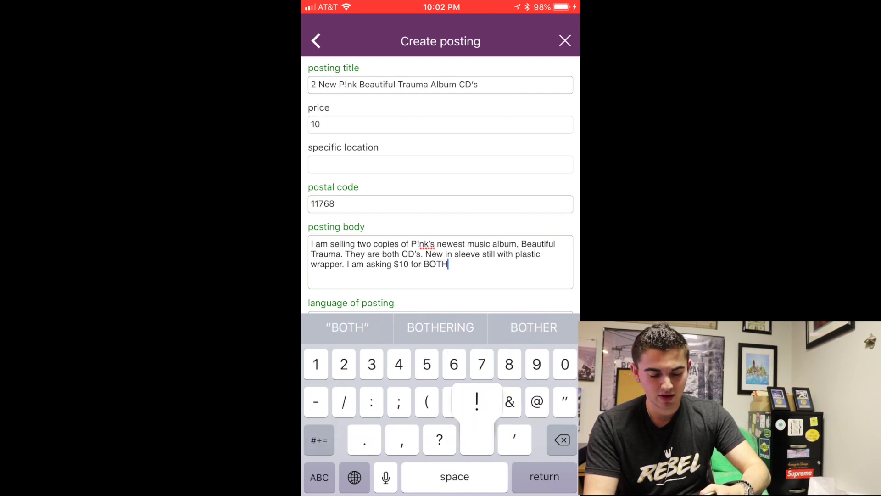
type(" Y")
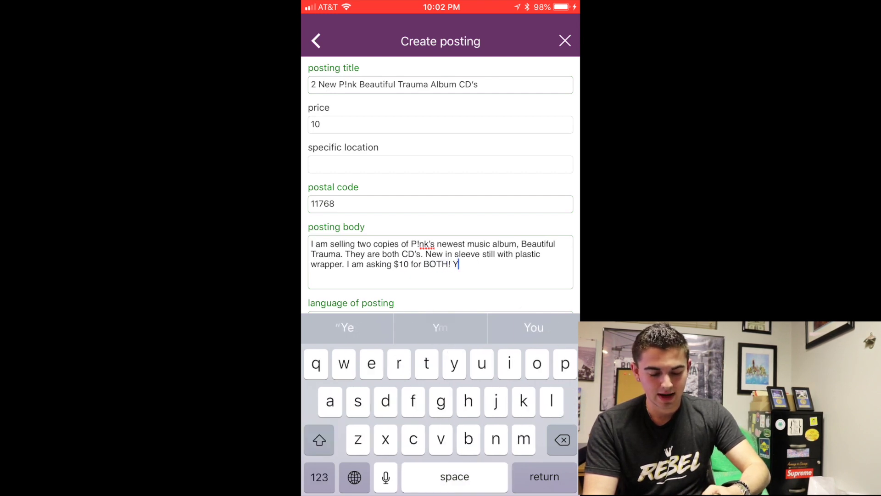
type("ou can cont")
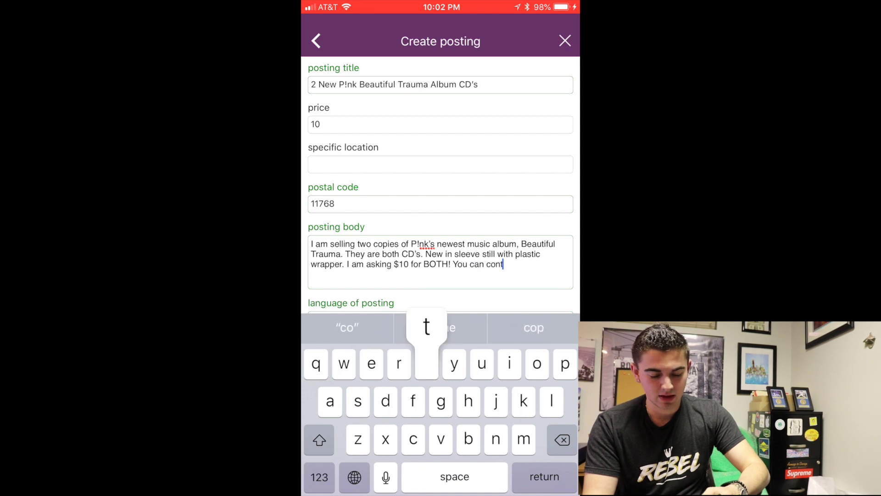
type("act me vi")
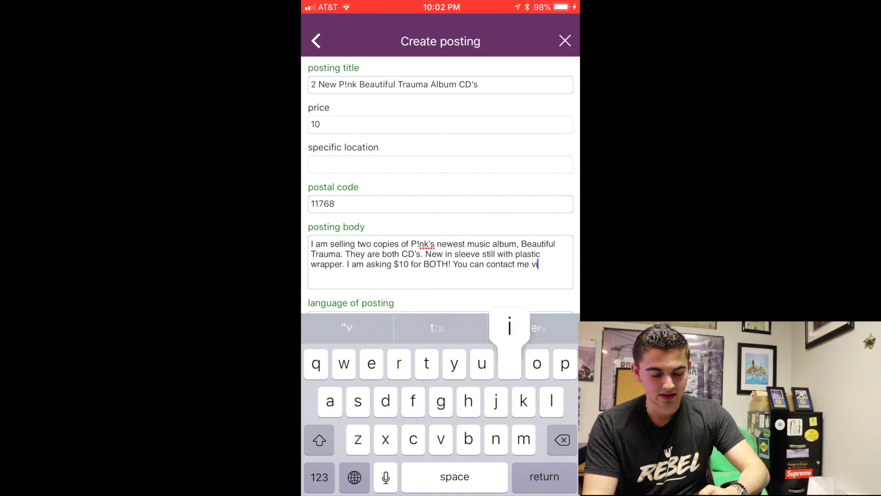
type("a text.")
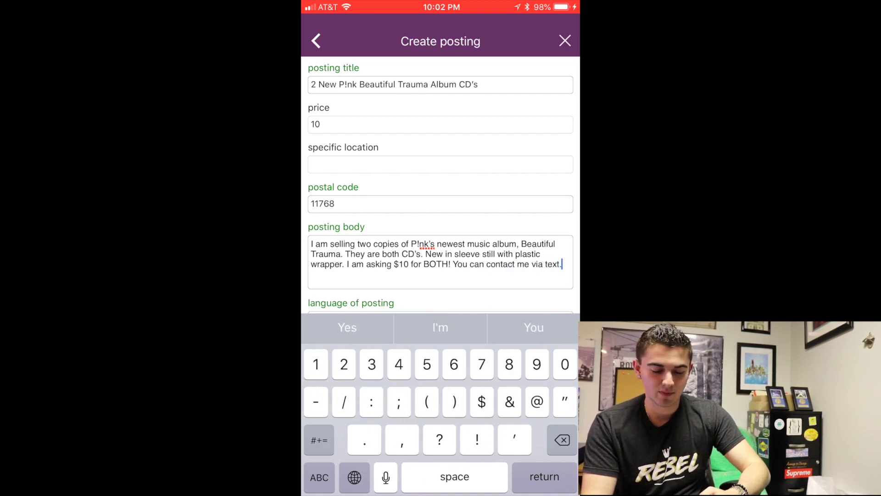